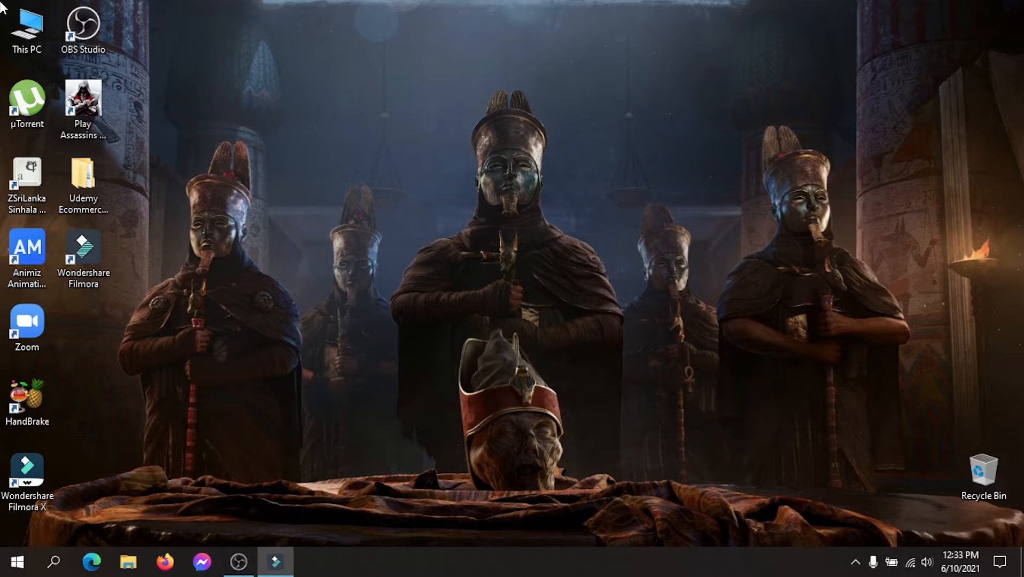
Start a new movie in Wondershare Filmora's Full Feature Mode and open the text and credit templates.
{"action": "double_click", "coordinate": [84, 248]}
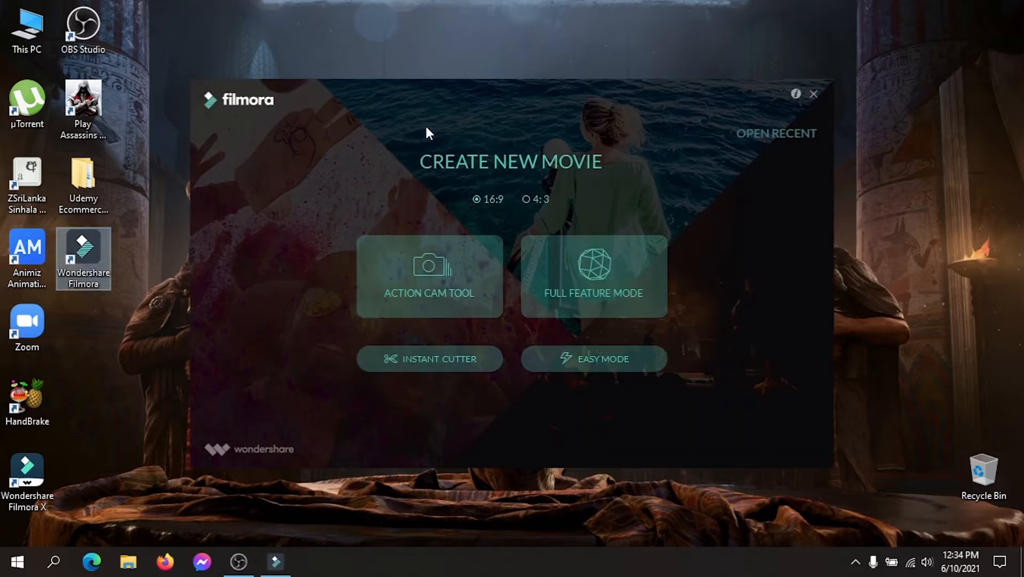
{"action": "left_click", "coordinate": [571, 257]}
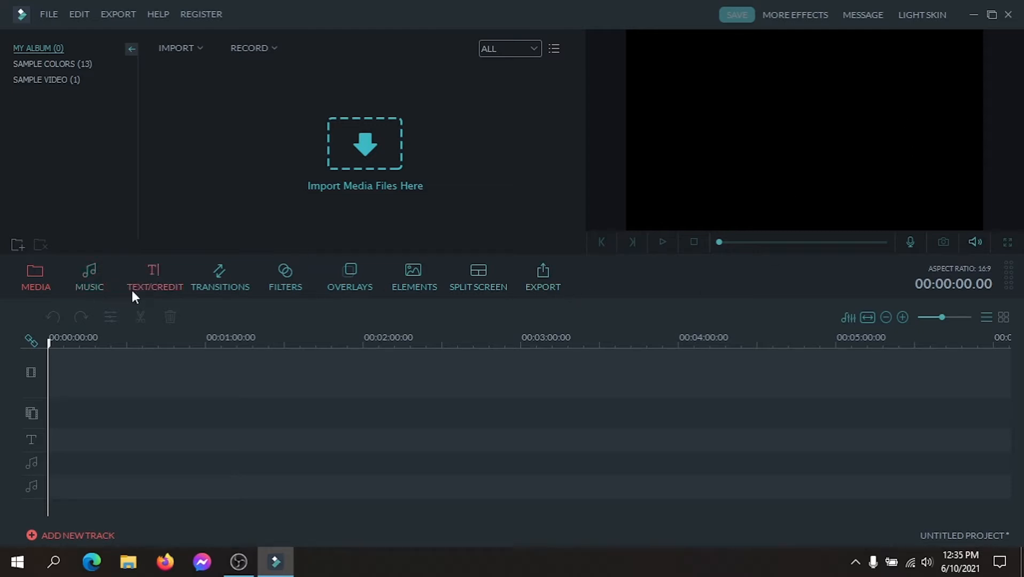
{"action": "left_click", "coordinate": [147, 284]}
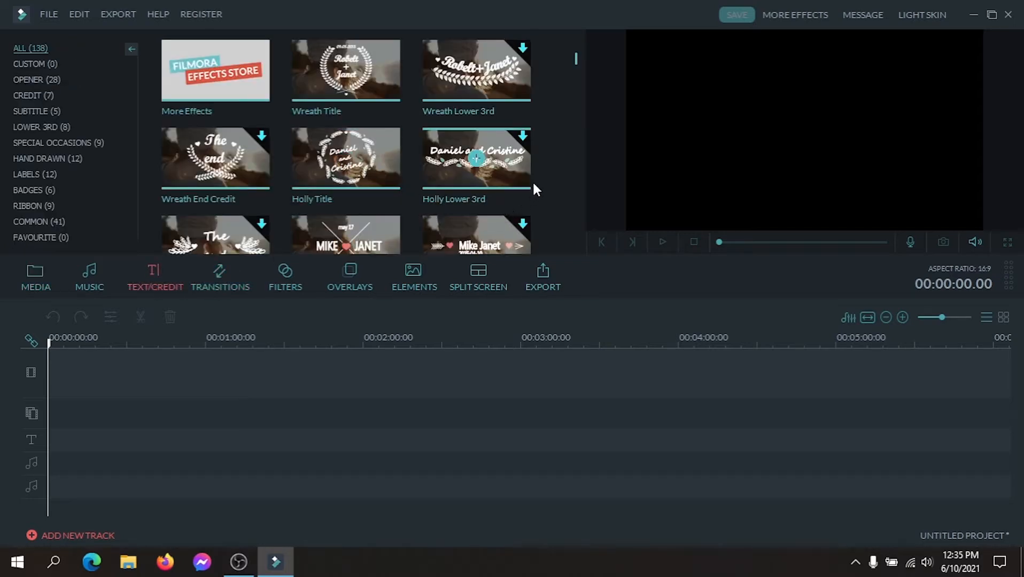
Browse the title template categories, including Opener, Credit, Subtitle, Lower 3rd, Special Occasions, Hand Drawn, Labels and Badges.
{"action": "left_click_drag", "start_coordinate": [576, 58], "coordinate": [576, 109]}
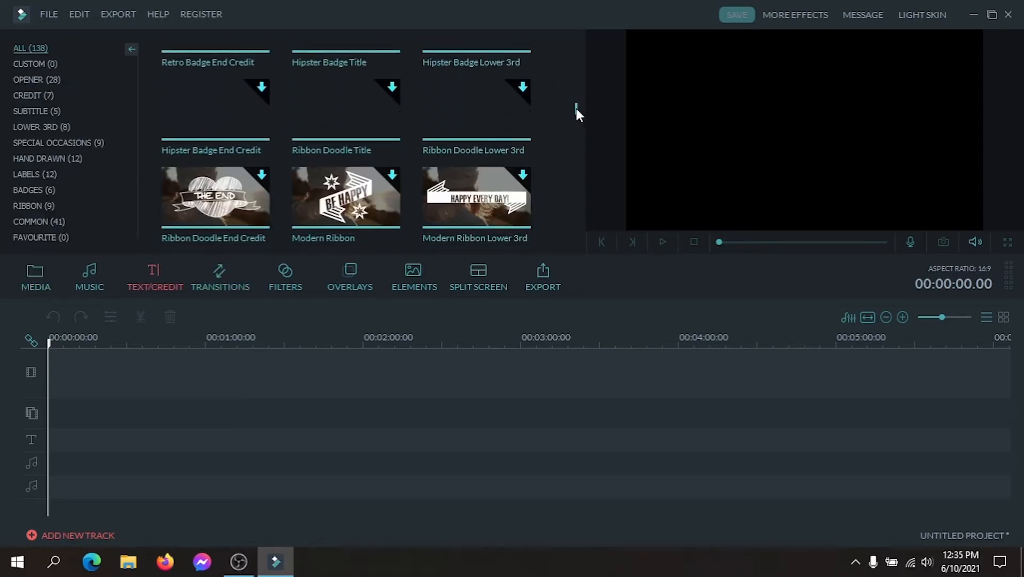
{"action": "left_click", "coordinate": [36, 80]}
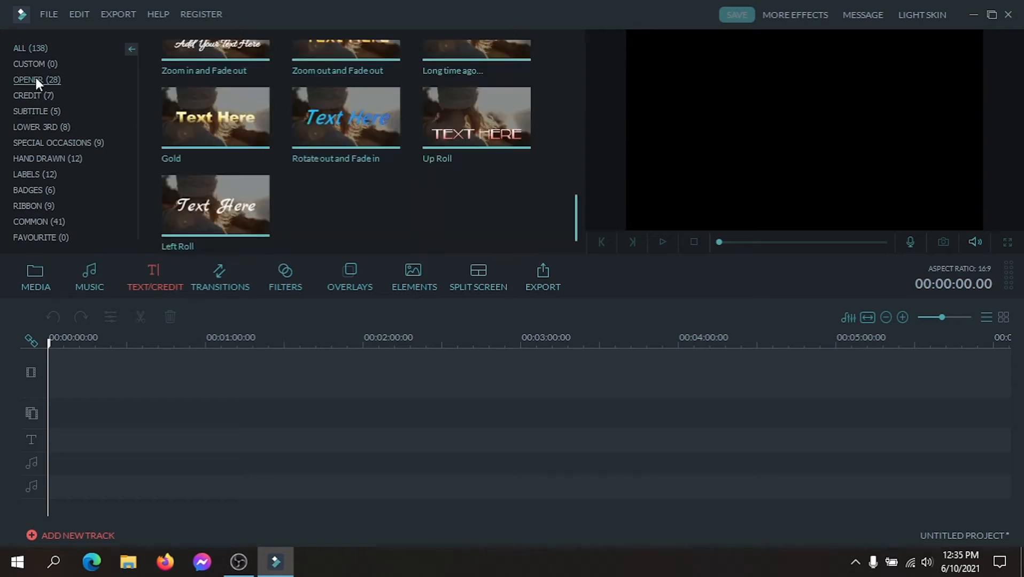
{"action": "left_click", "coordinate": [33, 65]}
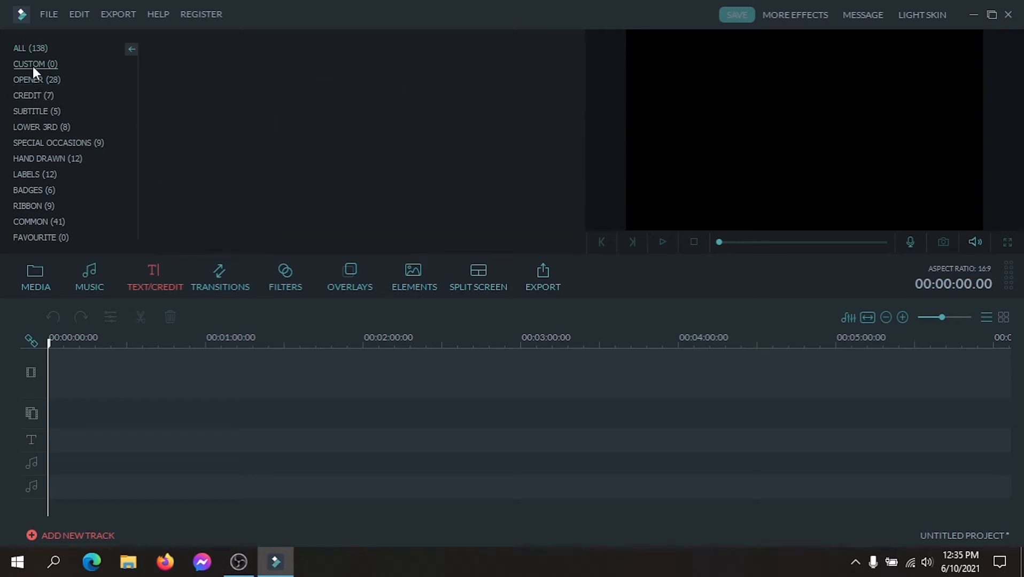
{"action": "left_click", "coordinate": [33, 96]}
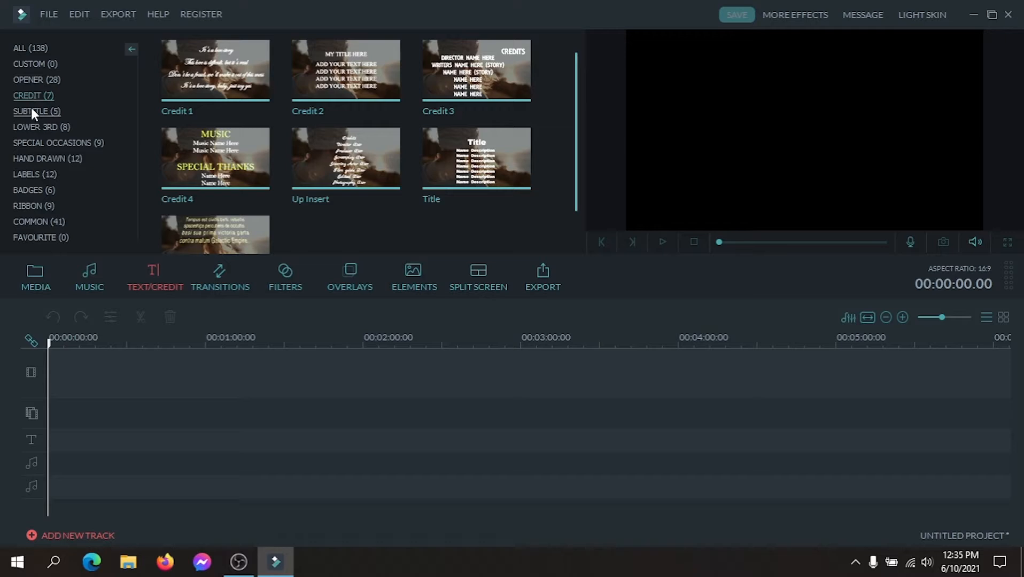
{"action": "left_click", "coordinate": [31, 109]}
{"action": "left_click", "coordinate": [36, 94]}
{"action": "left_click", "coordinate": [36, 129]}
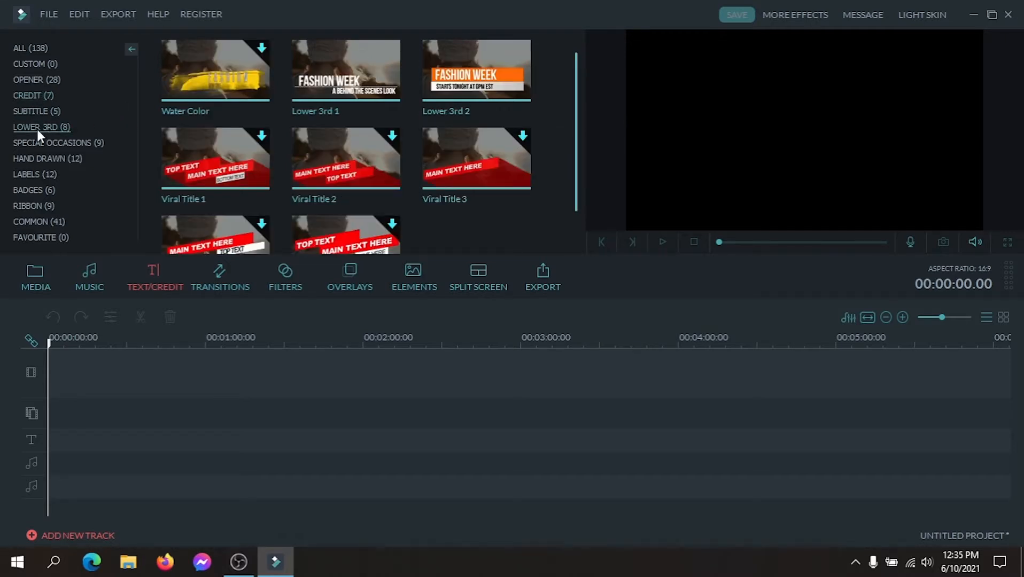
{"action": "scroll", "coordinate": [359, 166], "scroll_direction": "down", "scroll_amount": 1}
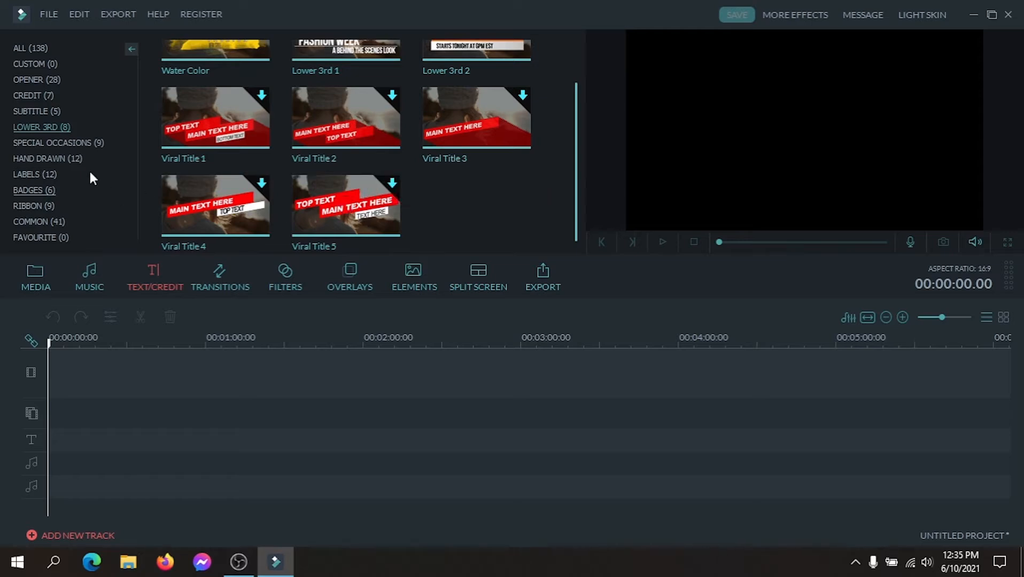
{"action": "left_click", "coordinate": [51, 143]}
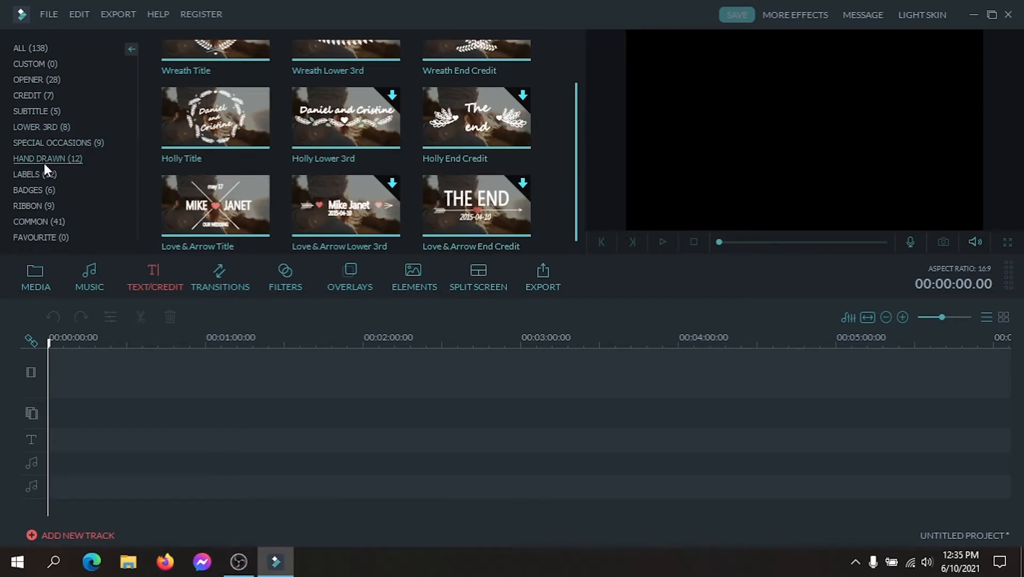
{"action": "left_click", "coordinate": [44, 163]}
{"action": "scroll", "coordinate": [560, 214], "scroll_direction": "down", "scroll_amount": 1}
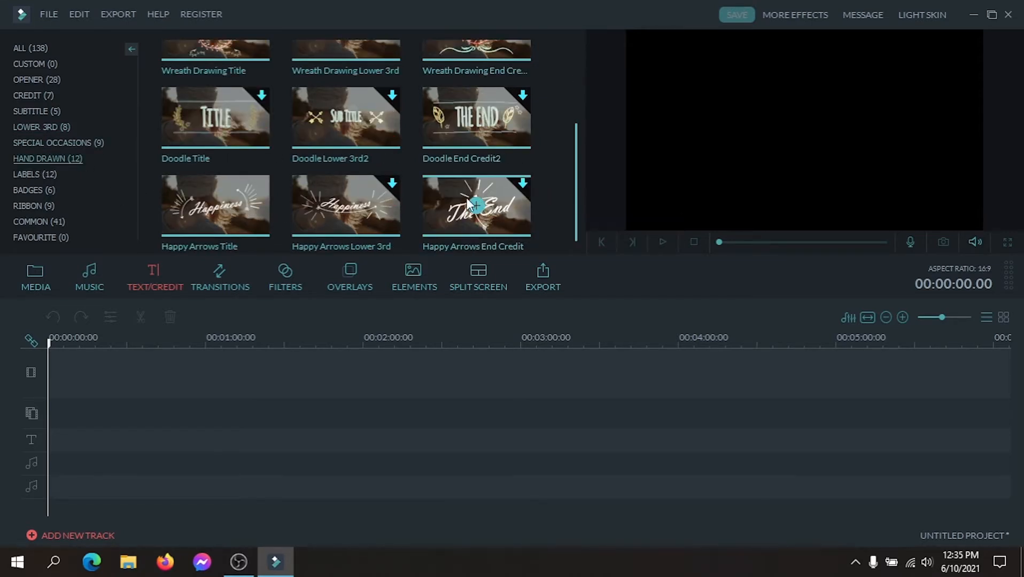
{"action": "left_click", "coordinate": [51, 176]}
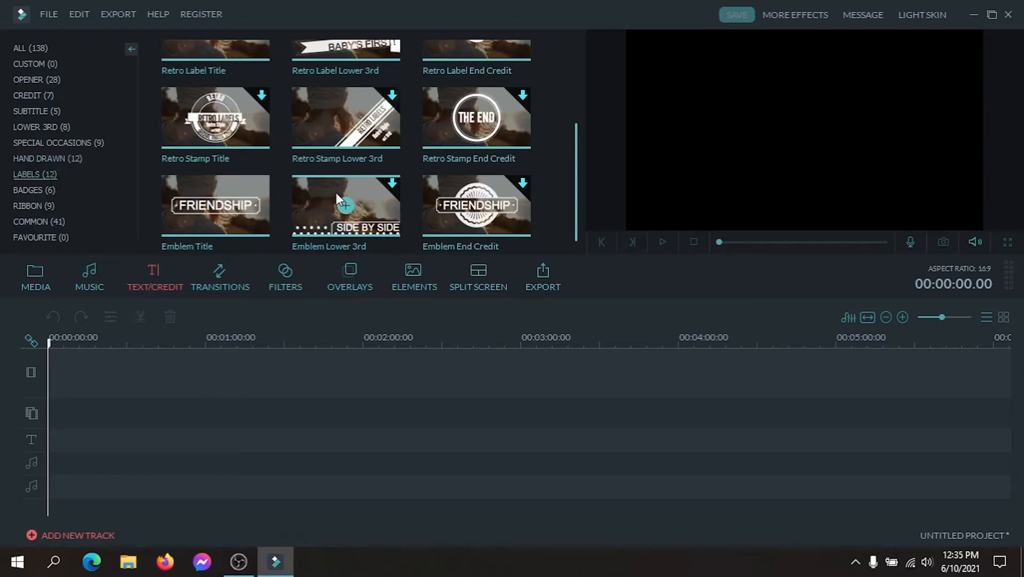
{"action": "left_click", "coordinate": [32, 190]}
{"action": "left_click", "coordinate": [53, 142]}
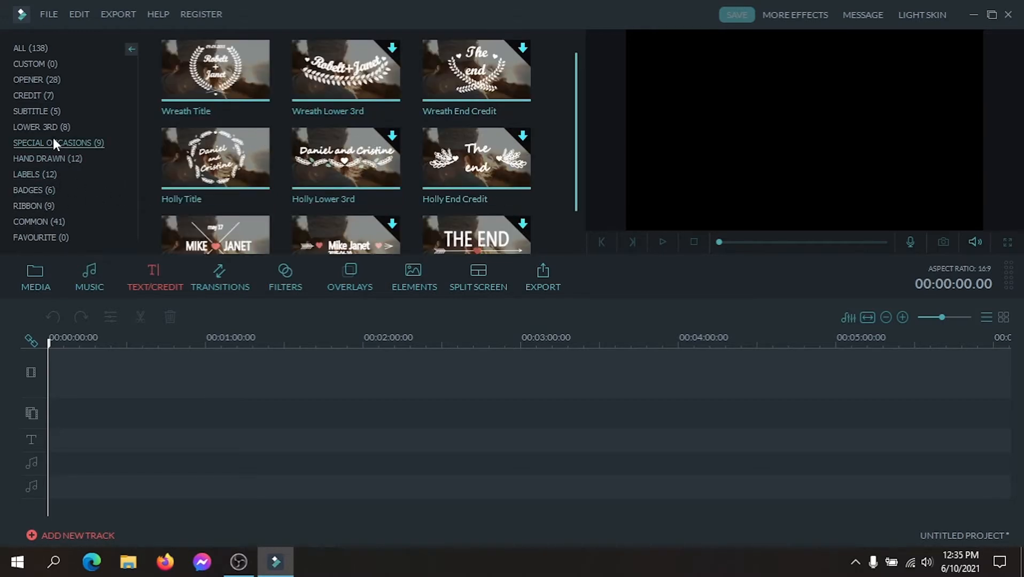
{"action": "scroll", "coordinate": [463, 156], "scroll_direction": "down", "scroll_amount": 1}
{"action": "scroll", "coordinate": [470, 159], "scroll_direction": "up", "scroll_amount": 1}
Find the Modern 1 title among all text templates and add it at the start of the text track.
{"action": "left_click", "coordinate": [24, 47]}
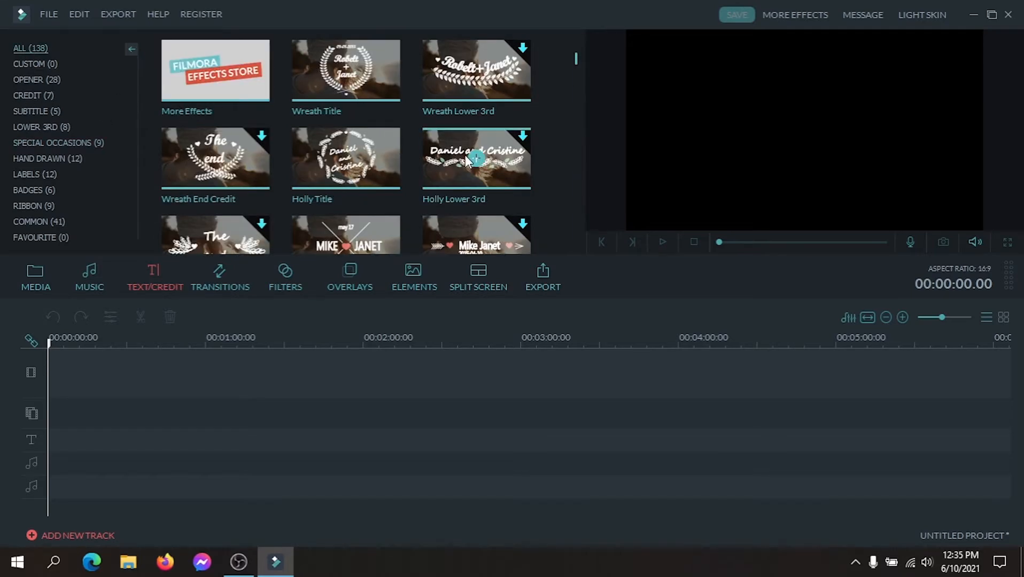
{"action": "scroll", "coordinate": [446, 153], "scroll_direction": "down", "scroll_amount": 3}
{"action": "scroll", "coordinate": [361, 172], "scroll_direction": "down", "scroll_amount": 10}
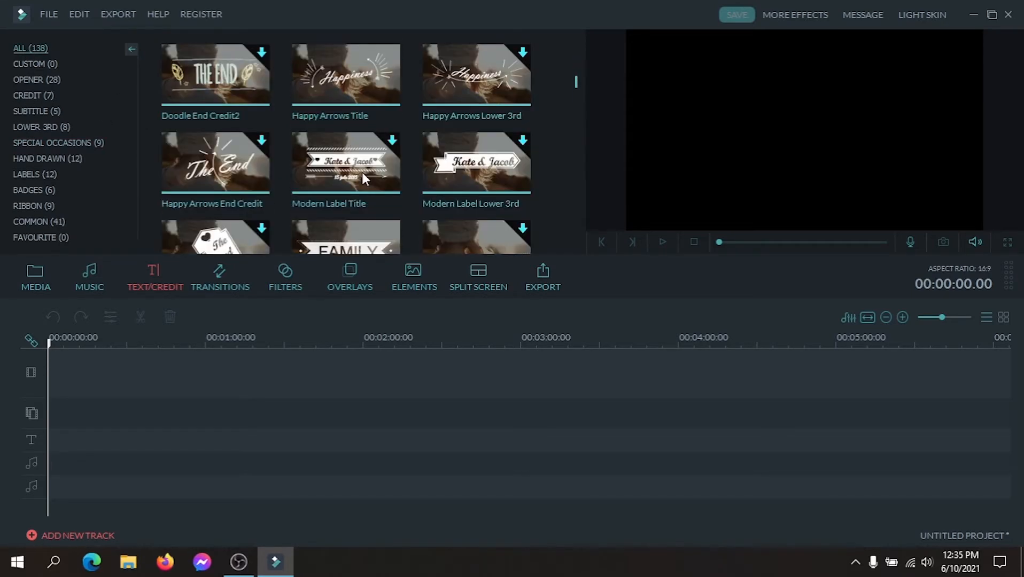
{"action": "scroll", "coordinate": [362, 172], "scroll_direction": "down", "scroll_amount": 8}
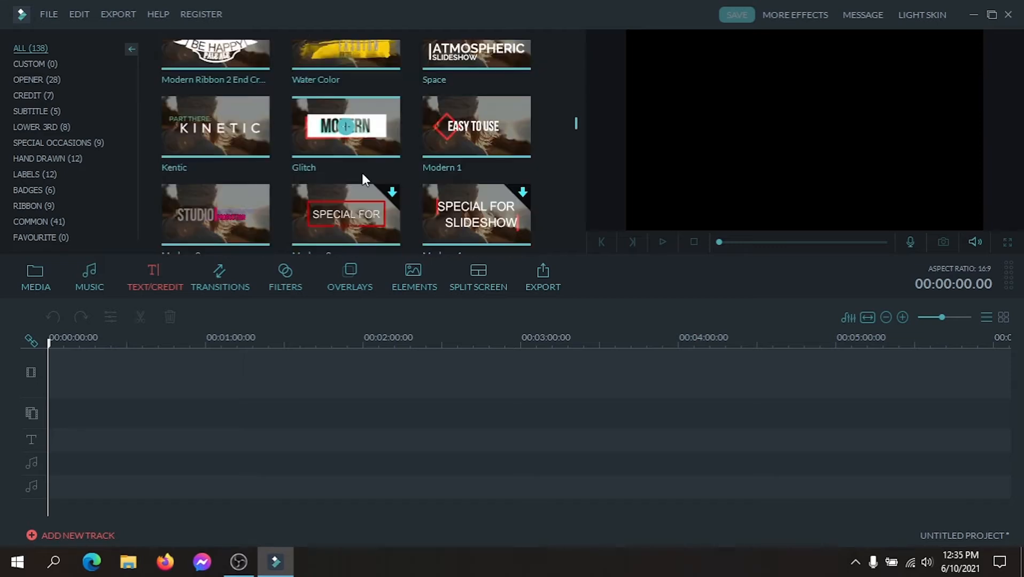
{"action": "left_click", "coordinate": [477, 131]}
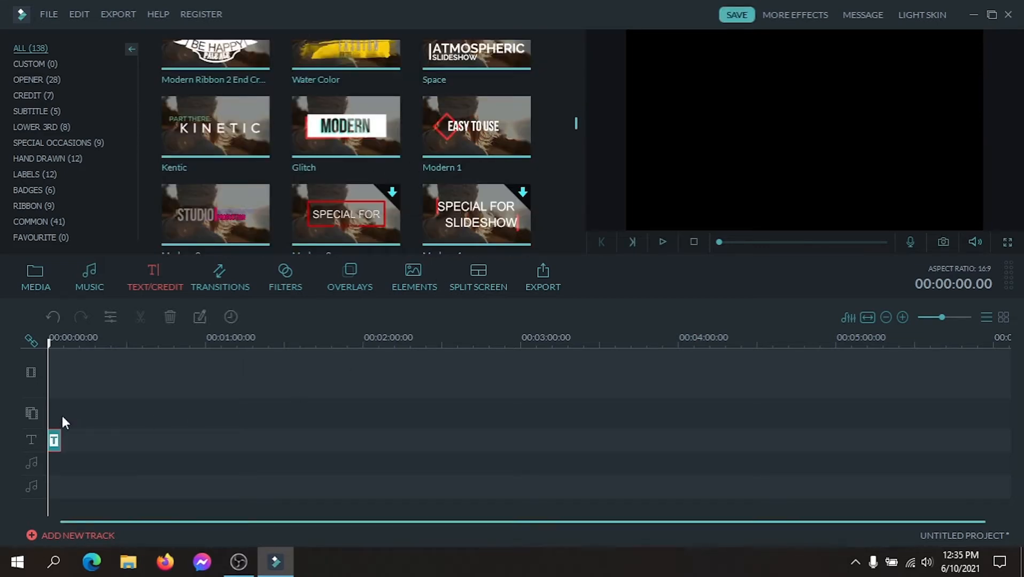
Shorten the Modern 1 title clip from its end to a duration of 00:00:01:24.
{"action": "left_click_drag", "start_coordinate": [126, 346], "coordinate": [518, 342]}
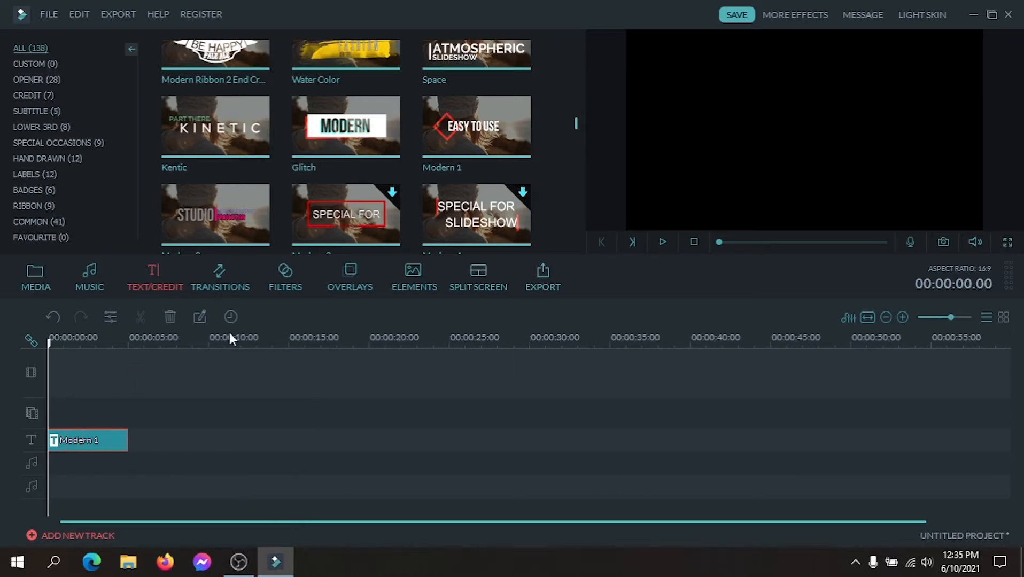
{"action": "left_click_drag", "start_coordinate": [223, 339], "coordinate": [512, 333]}
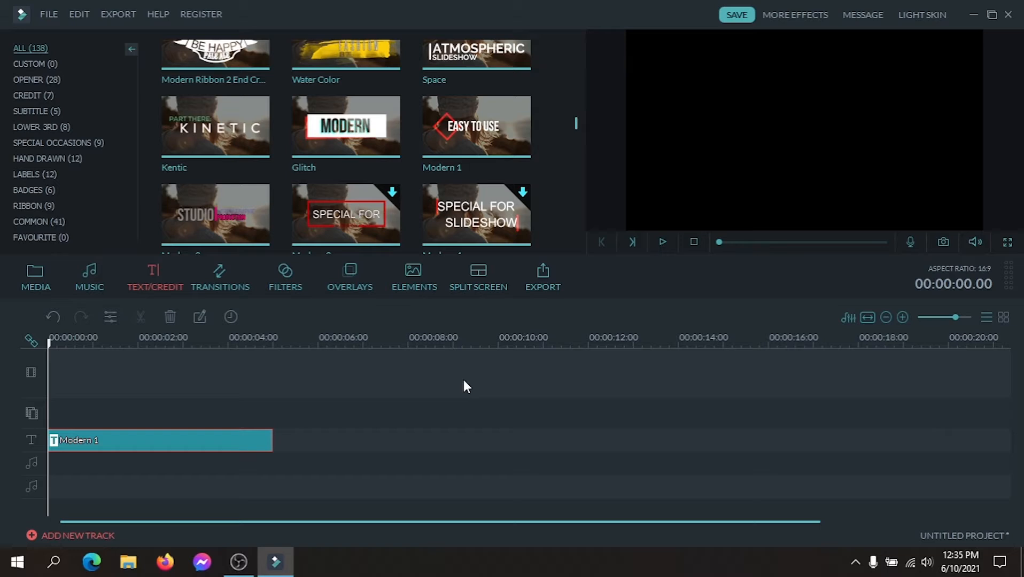
{"action": "left_click", "coordinate": [272, 439]}
{"action": "left_click_drag", "start_coordinate": [271, 438], "coordinate": [135, 429]}
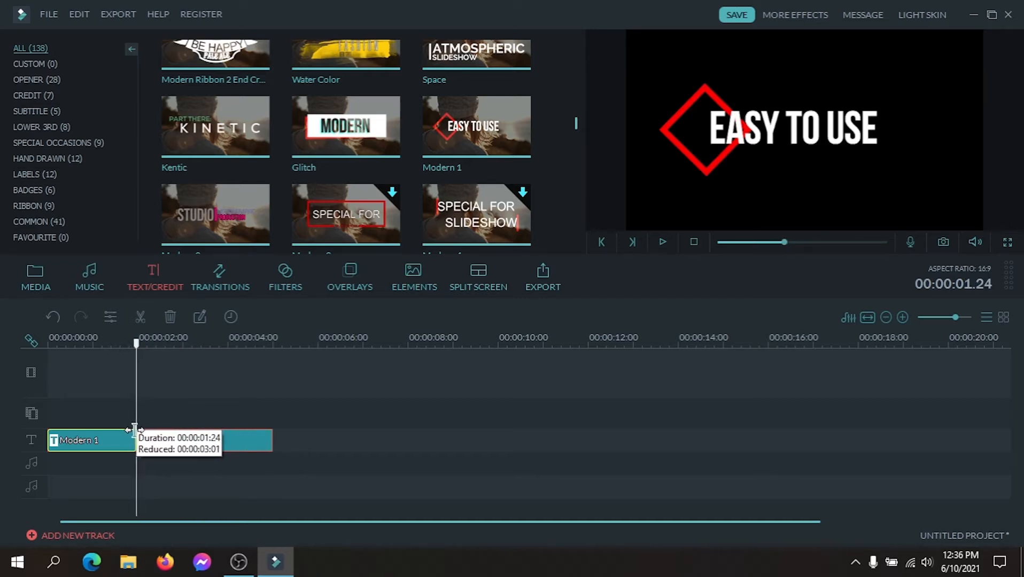
{"action": "left_click_drag", "start_coordinate": [135, 429], "coordinate": [135, 429]}
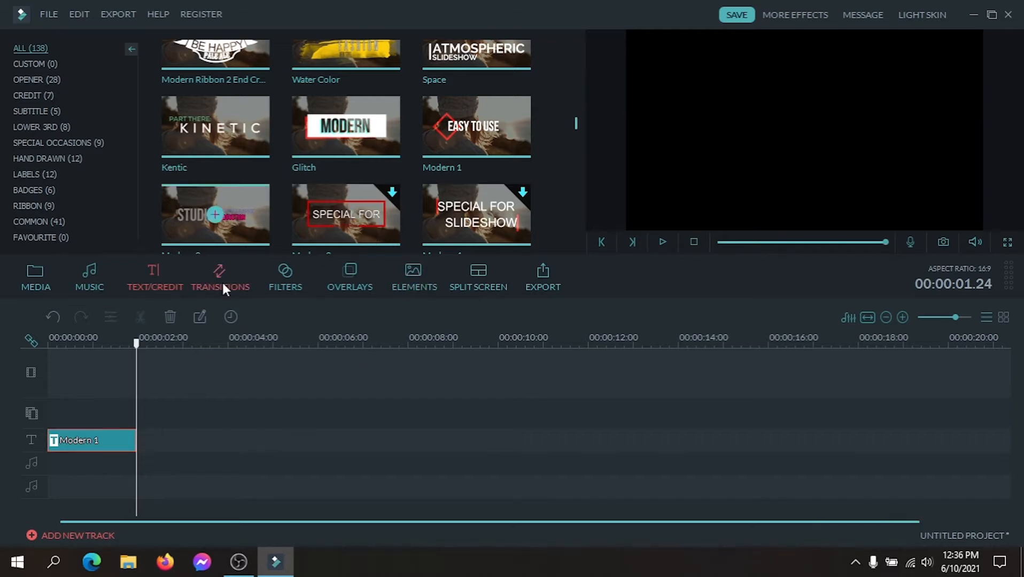
{"action": "left_click", "coordinate": [185, 434]}
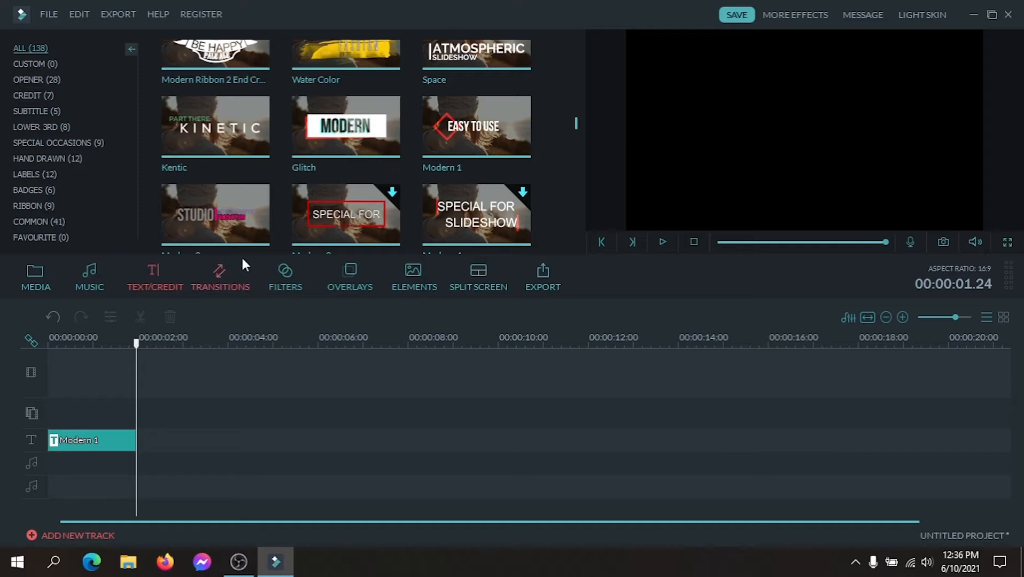
Add the Space title directly after Modern 1 and trim its end to 00:00:03.24.
{"action": "mouse_move", "coordinate": [227, 238]}
{"action": "mouse_move", "coordinate": [574, 124]}
{"action": "left_mouse_down"}
{"action": "mouse_move", "coordinate": [573, 115]}
{"action": "mouse_move", "coordinate": [574, 134]}
{"action": "mouse_move", "coordinate": [573, 122]}
{"action": "left_mouse_up"}
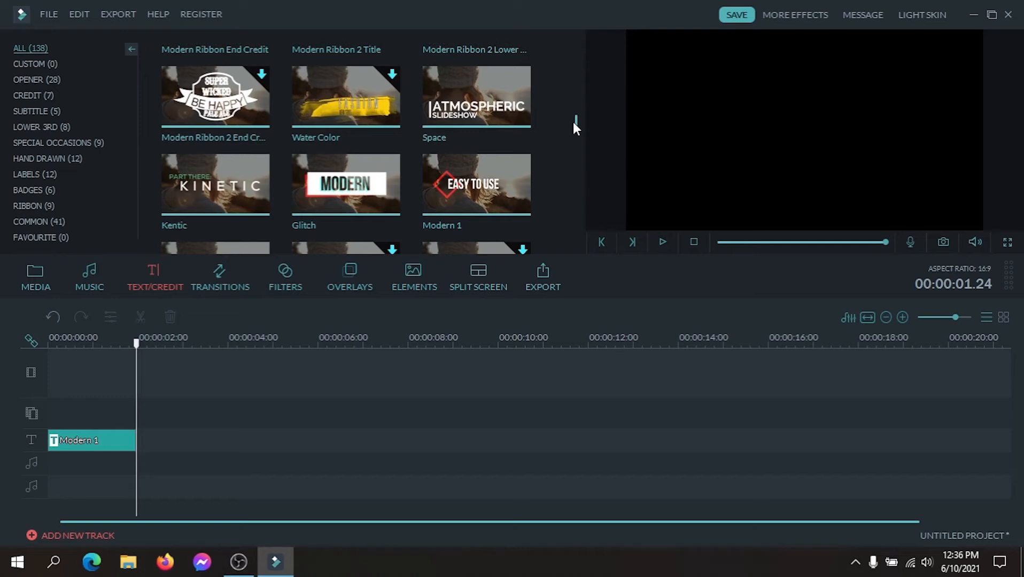
{"action": "left_click", "coordinate": [477, 100]}
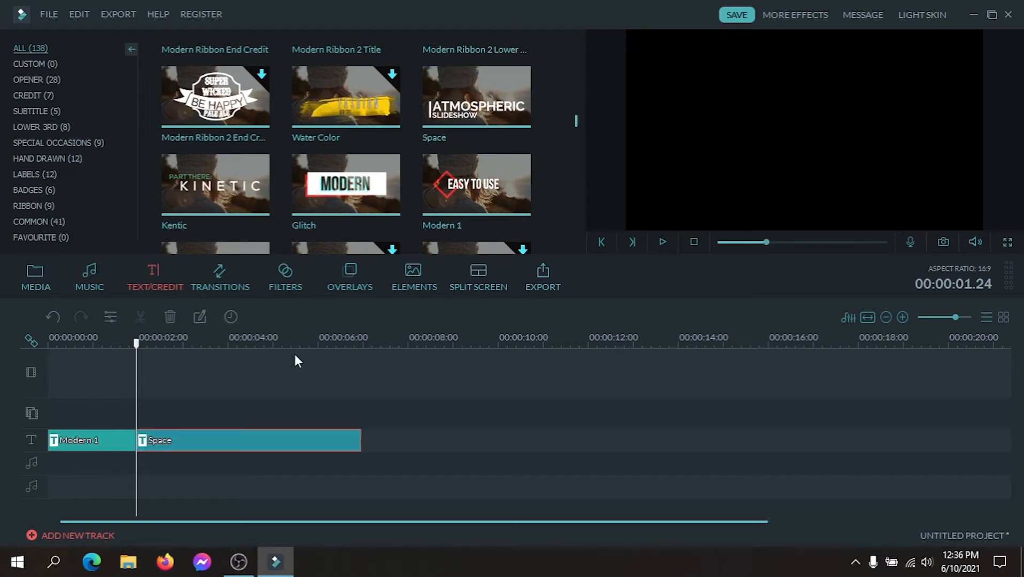
{"action": "left_click_drag", "start_coordinate": [363, 439], "coordinate": [226, 430]}
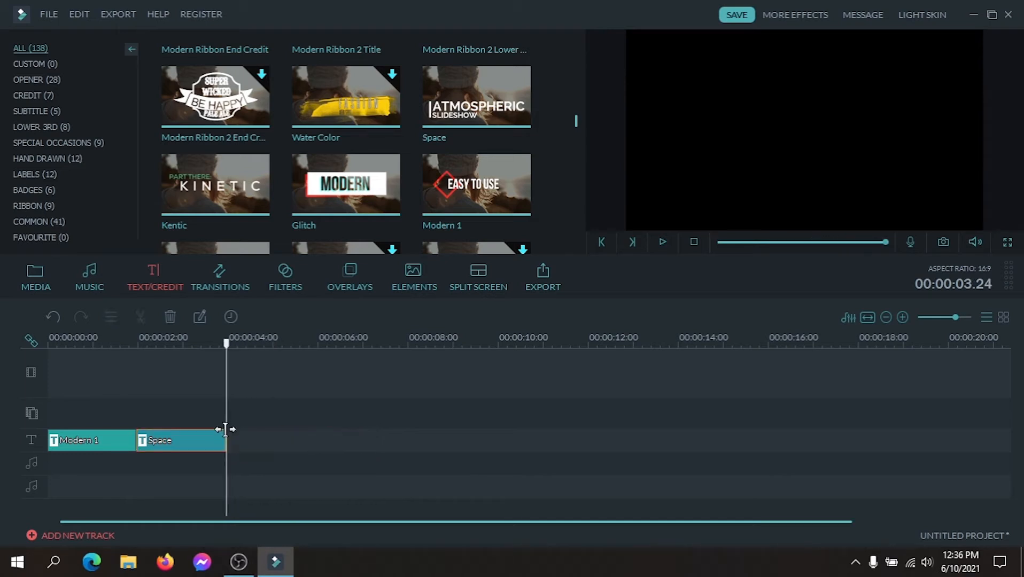
{"action": "left_click", "coordinate": [259, 440]}
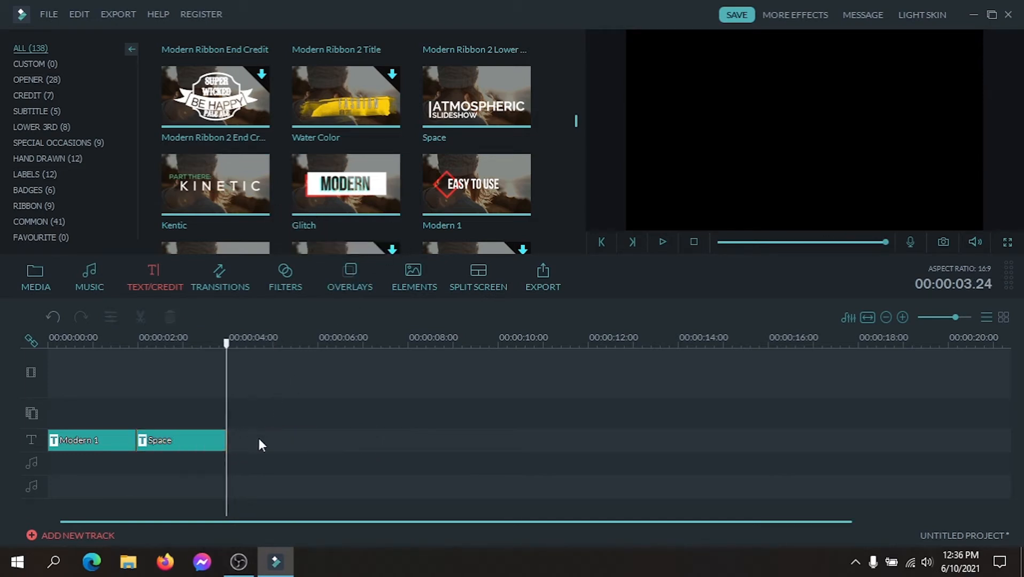
Add the Modern 2 title directly after Space and trim its end to 00:00:06.00.
{"action": "scroll", "coordinate": [575, 134], "scroll_direction": "down", "scroll_amount": 5}
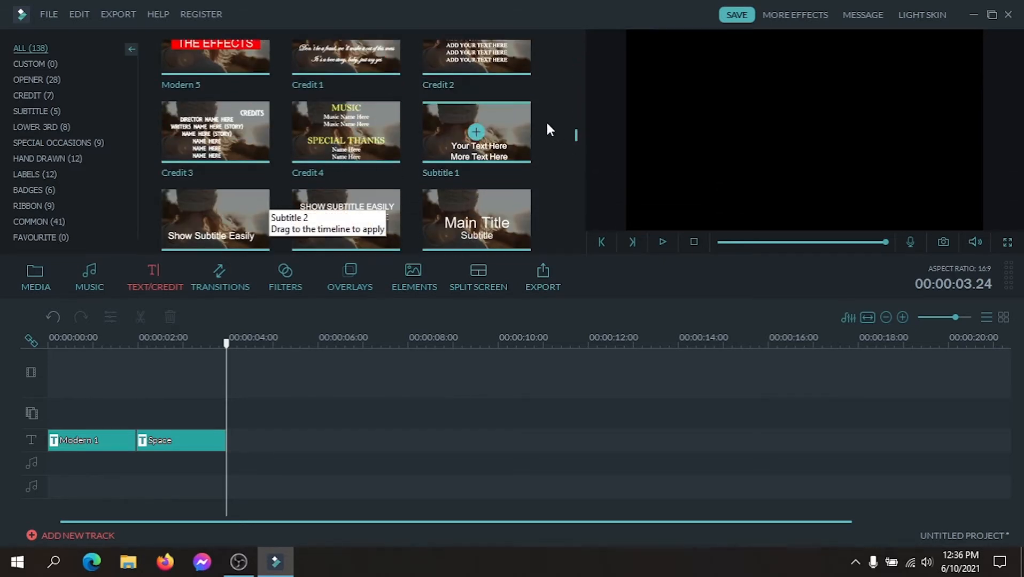
{"action": "left_click_drag", "start_coordinate": [577, 136], "coordinate": [577, 127]}
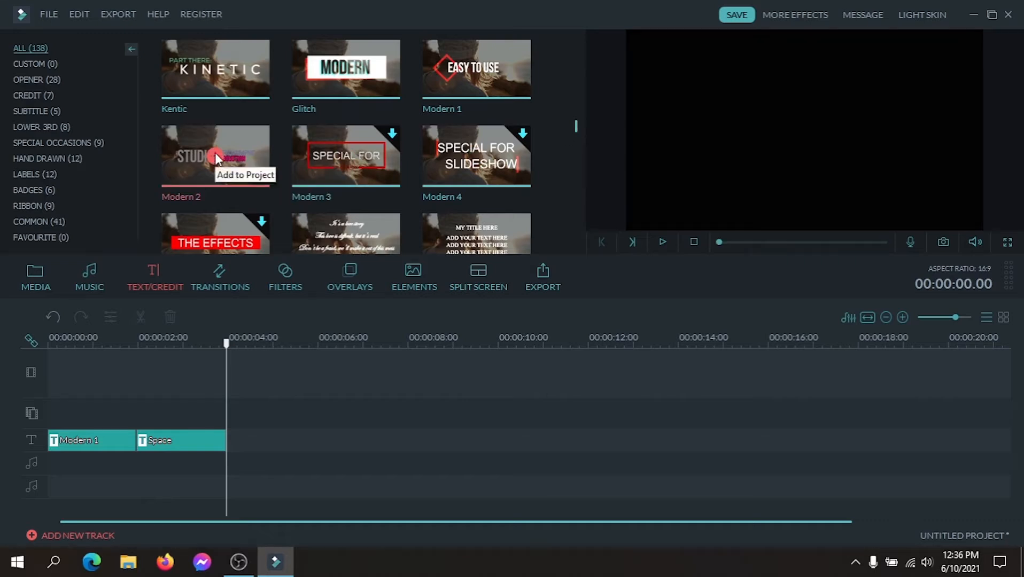
{"action": "left_click", "coordinate": [216, 157]}
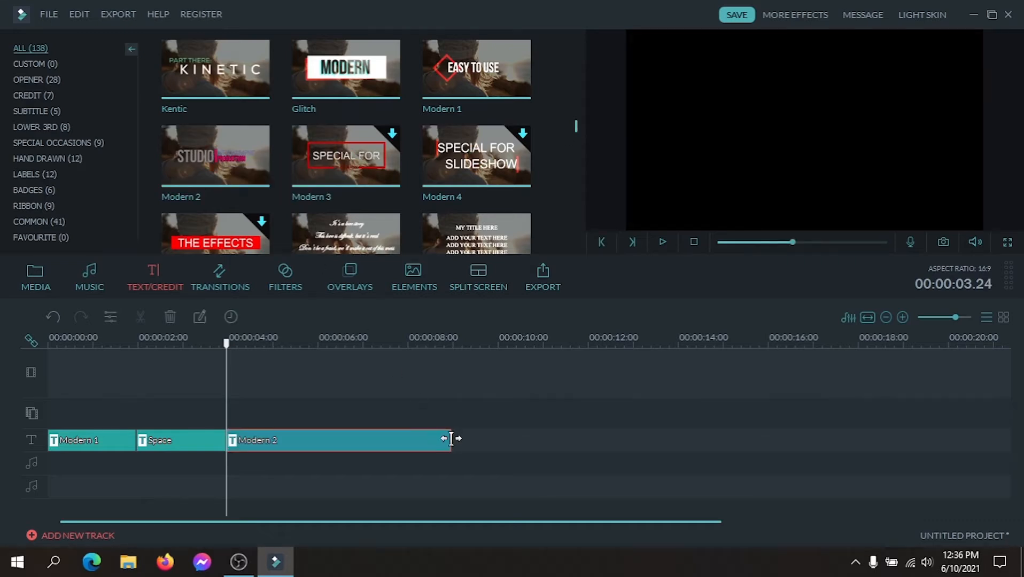
{"action": "left_click_drag", "start_coordinate": [452, 439], "coordinate": [316, 428]}
{"action": "left_click", "coordinate": [370, 427]}
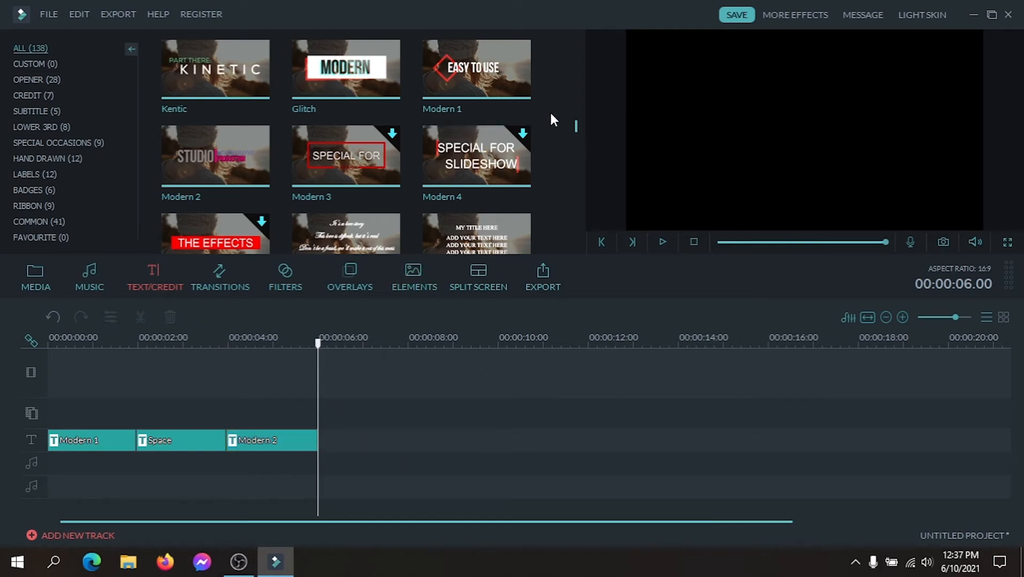
{"action": "left_click_drag", "start_coordinate": [576, 127], "coordinate": [575, 128]}
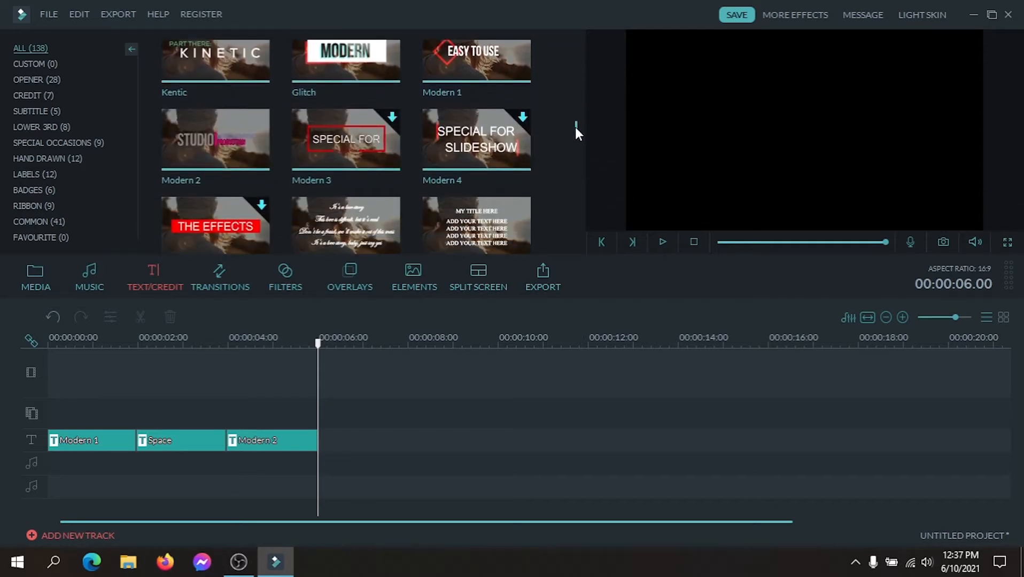
Replace the EASY TO USE text in the Modern 1 title with "THANKS FOR WATCHING" and apply it.
{"action": "left_click_drag", "start_coordinate": [321, 354], "coordinate": [1, 414]}
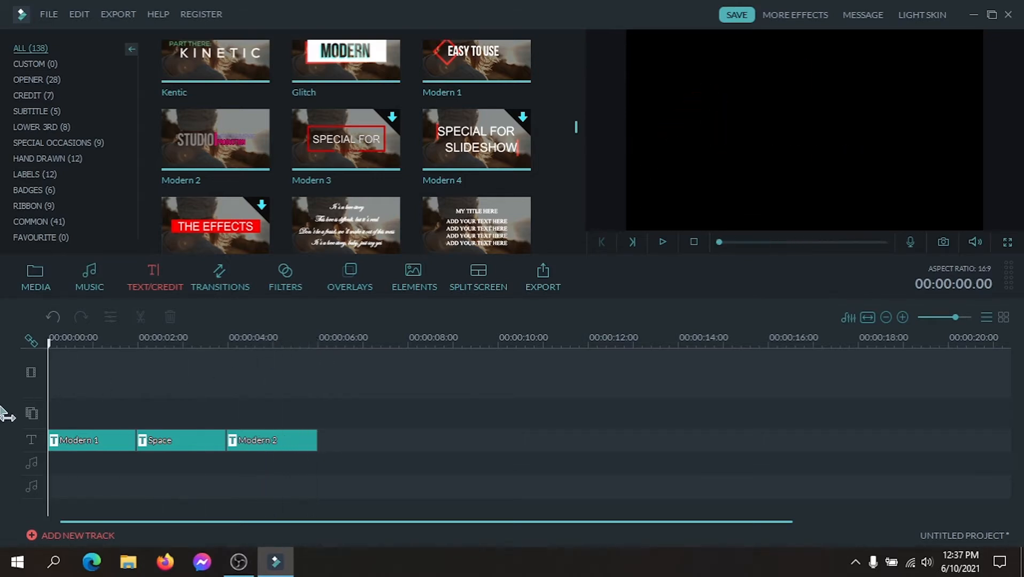
{"action": "left_click", "coordinate": [82, 443]}
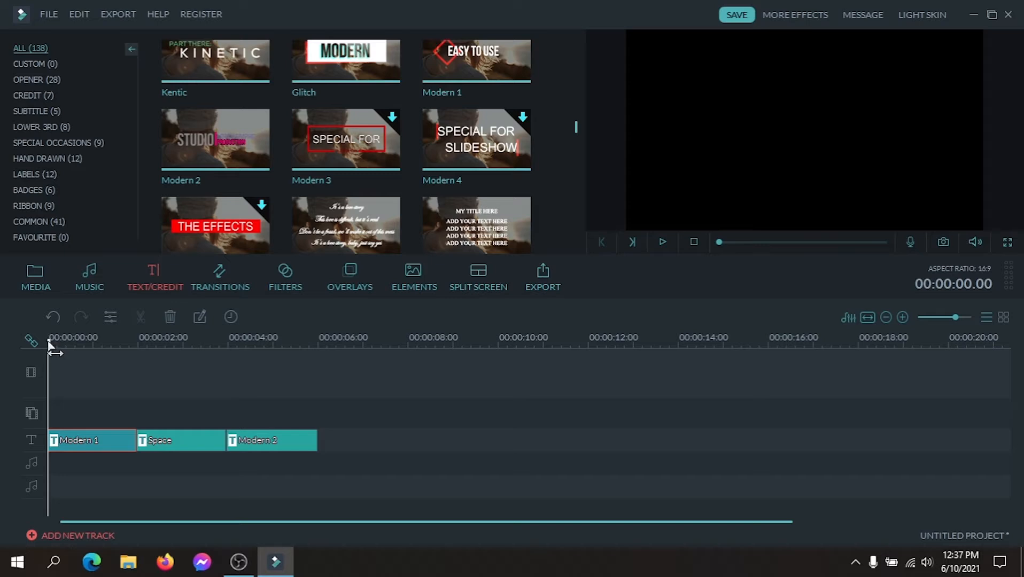
{"action": "left_click_drag", "start_coordinate": [49, 343], "coordinate": [75, 348]}
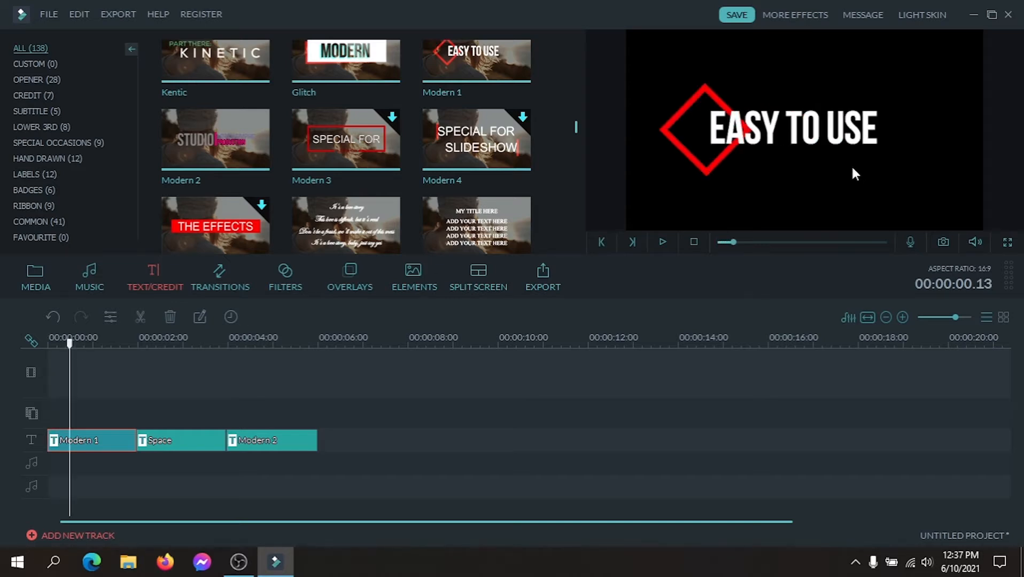
{"action": "double_click", "coordinate": [806, 140]}
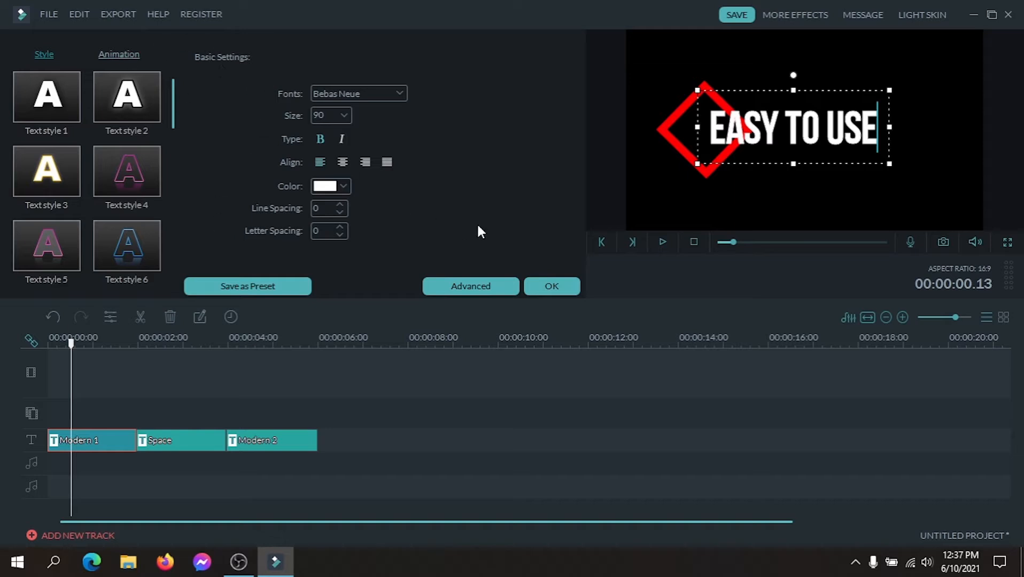
{"action": "key", "text": "BackSpace"}
{"action": "key", "text": "BackSpace"}
{"action": "key", "text": "BackSpace"}
{"action": "key", "text": "BackSpace"}
{"action": "key", "text": "BackSpace"}
{"action": "key", "text": "BackSpace"}
{"action": "key", "text": "BackSpace"}
{"action": "key", "text": "BackSpace"}
{"action": "key", "text": "BackSpace"}
{"action": "key", "text": "BackSpace"}
{"action": "key", "text": "BackSpace"}
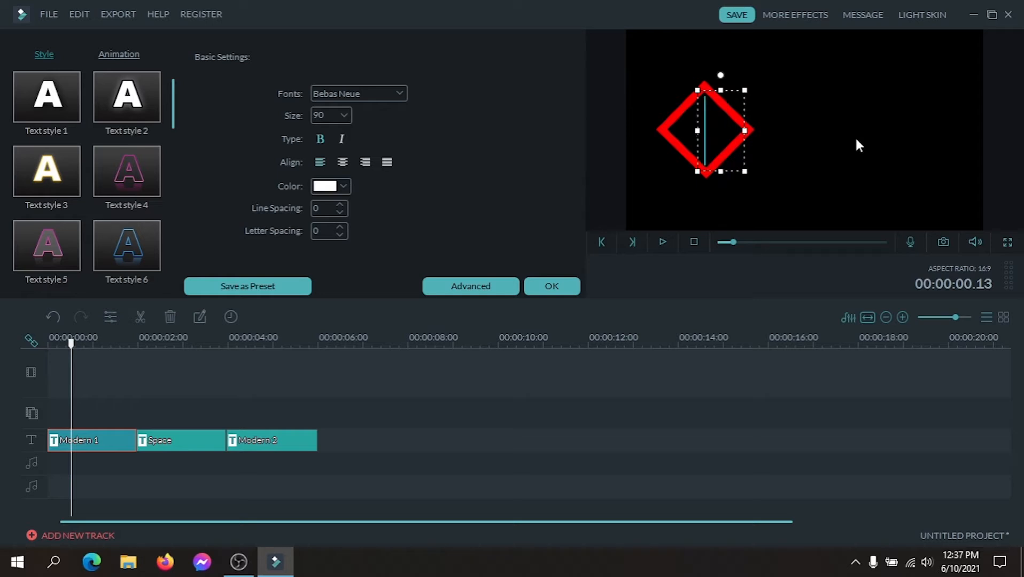
{"action": "type", "text": "THA"}
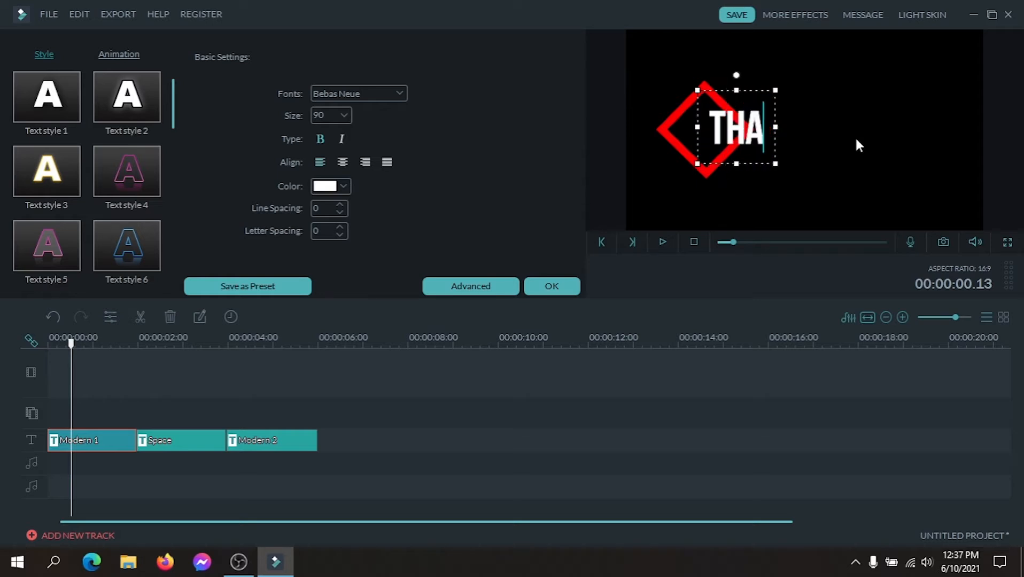
{"action": "type", "text": "NKS"}
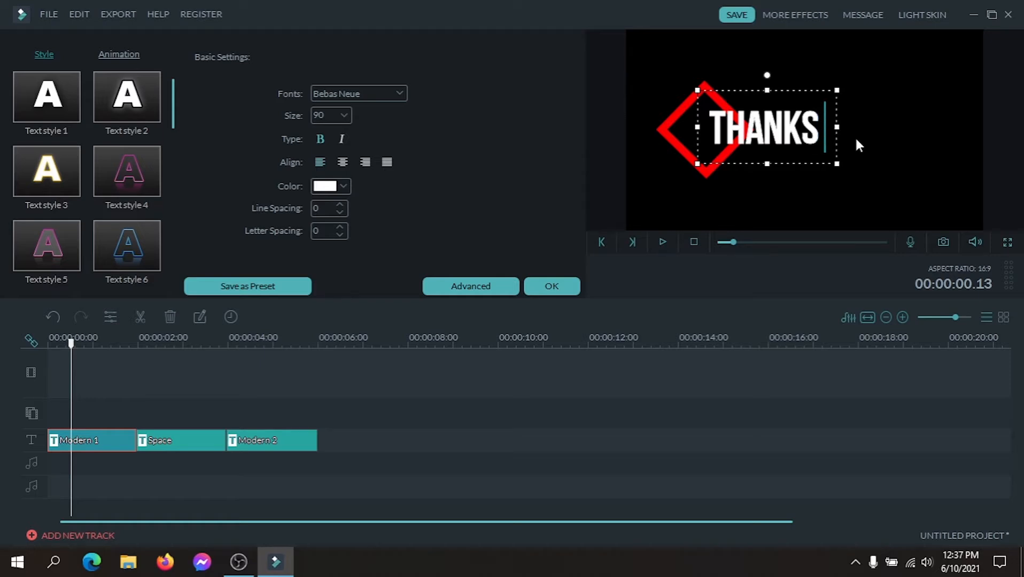
{"action": "type", "text": " FOR"}
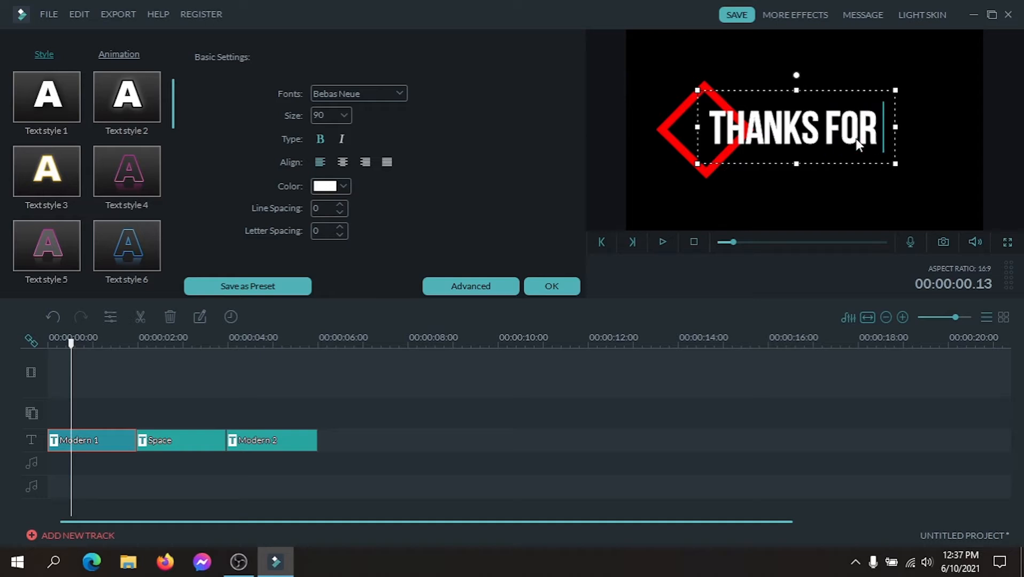
{"action": "type", "text": "WATC"}
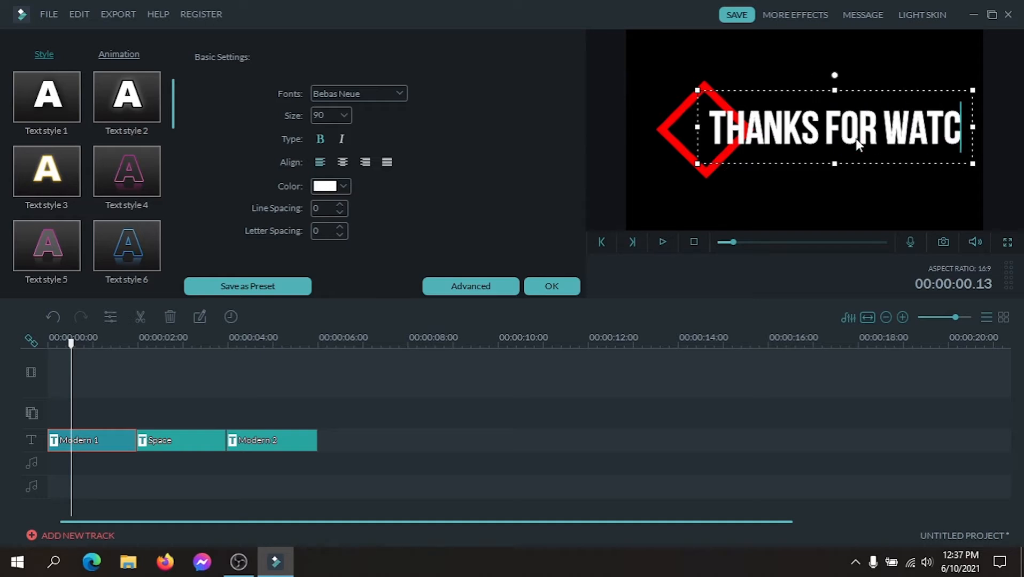
{"action": "type", "text": "HIN"}
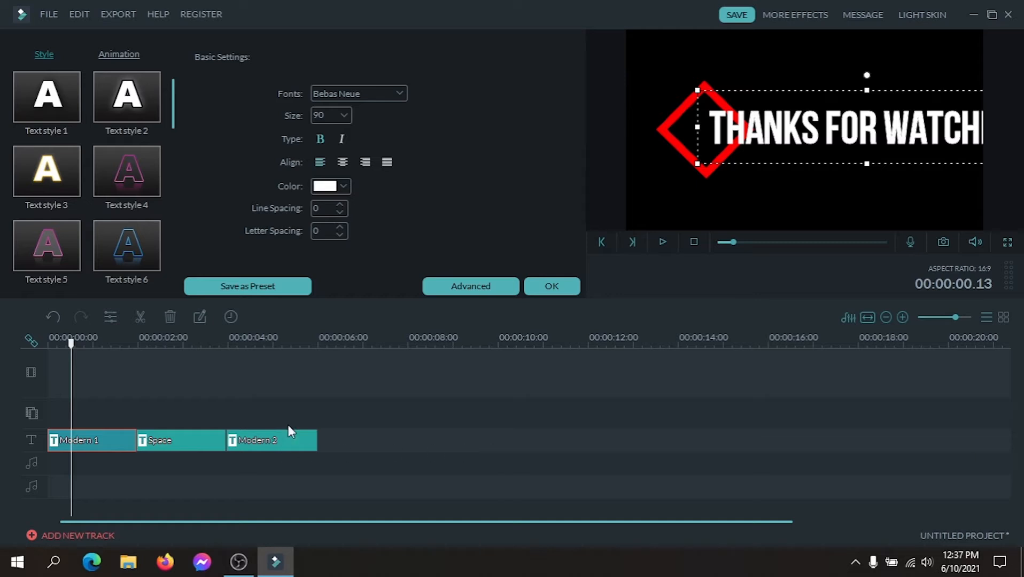
{"action": "left_click", "coordinate": [548, 286]}
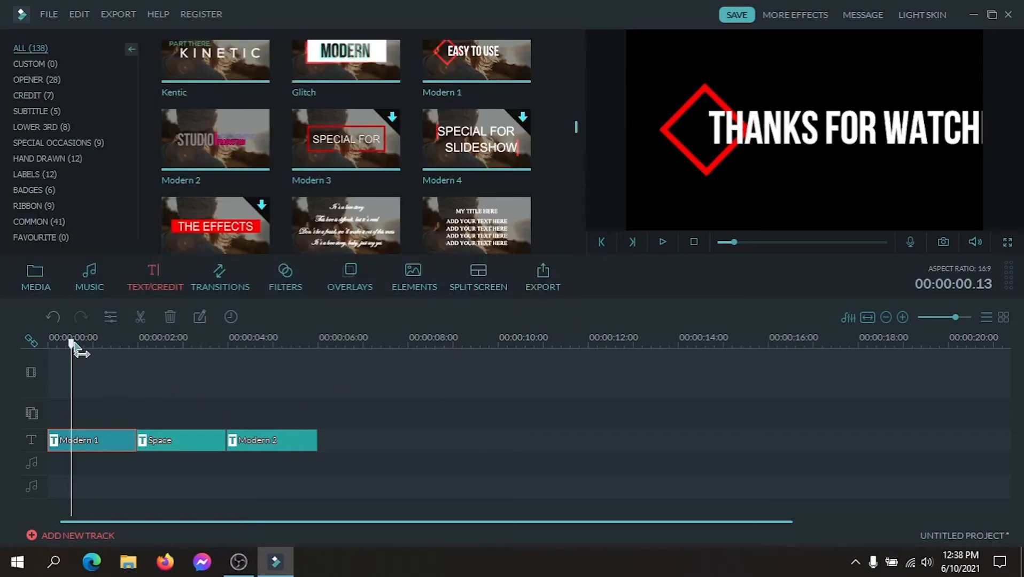
Reopen the Modern 1 title's text for editing and set its font size to 72.
{"action": "left_click_drag", "start_coordinate": [72, 352], "coordinate": [101, 352]}
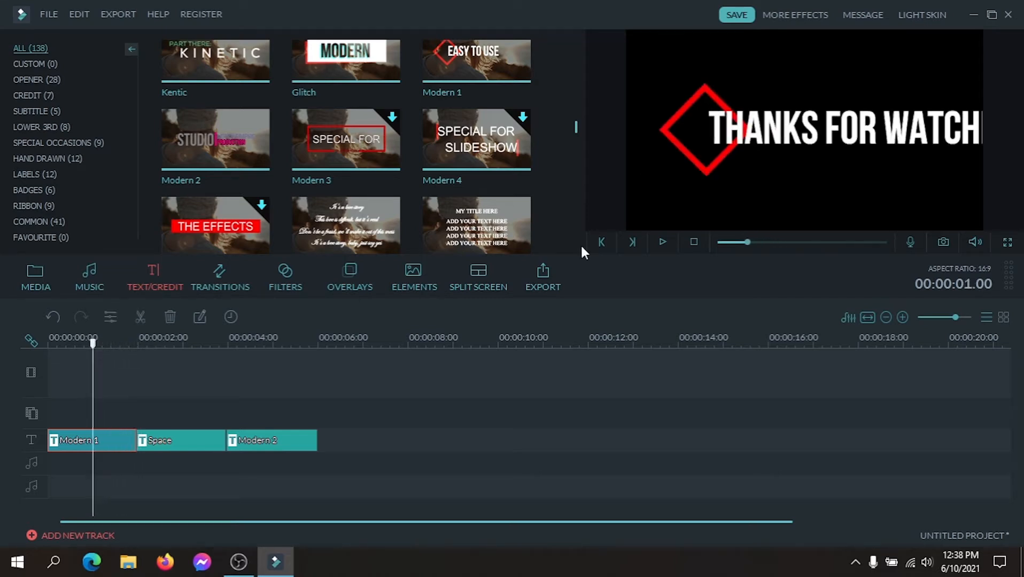
{"action": "double_click", "coordinate": [796, 136]}
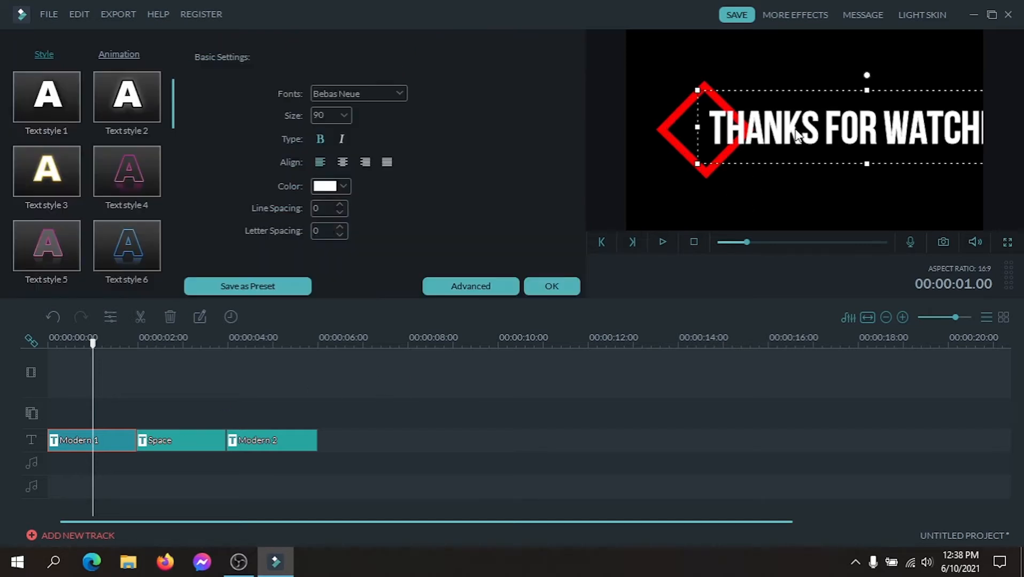
{"action": "left_click", "coordinate": [339, 115]}
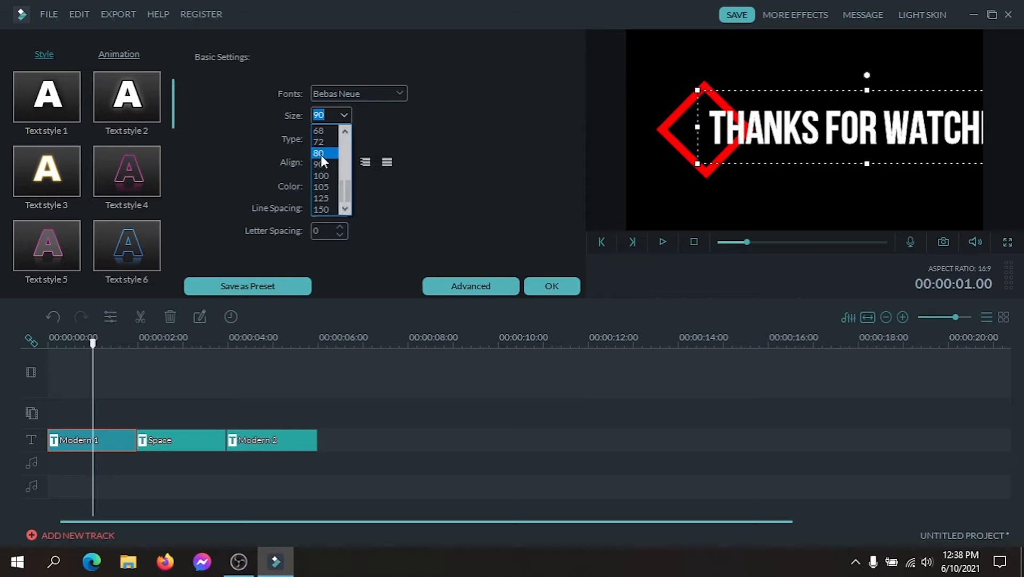
{"action": "left_click", "coordinate": [321, 156]}
{"action": "left_click", "coordinate": [343, 115]}
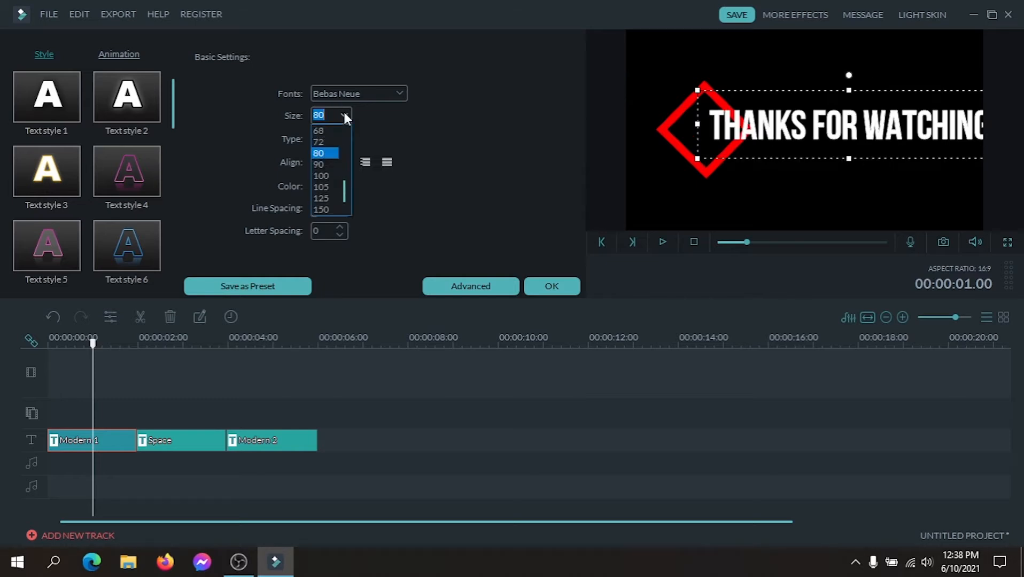
{"action": "left_click", "coordinate": [321, 140]}
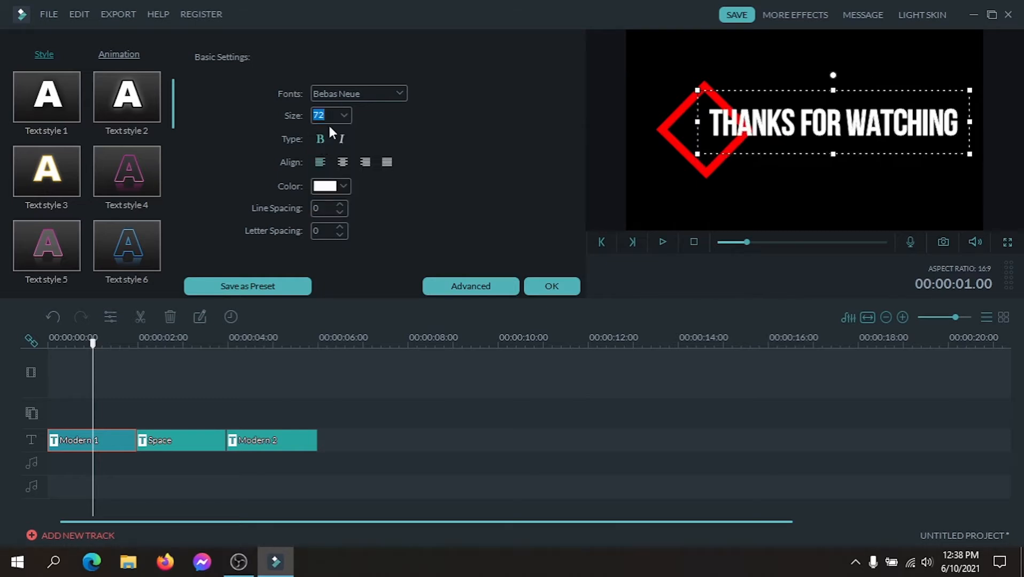
Nudge the red diamond in the Modern 1 title slightly upward to line up with the text, and apply the title edits.
{"action": "left_click", "coordinate": [696, 162]}
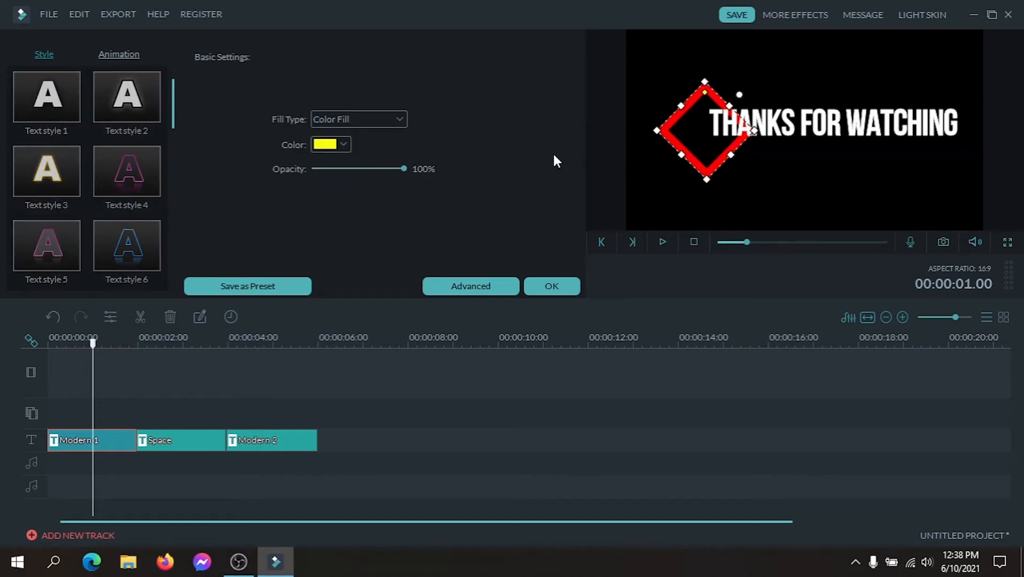
{"action": "left_click", "coordinate": [791, 131]}
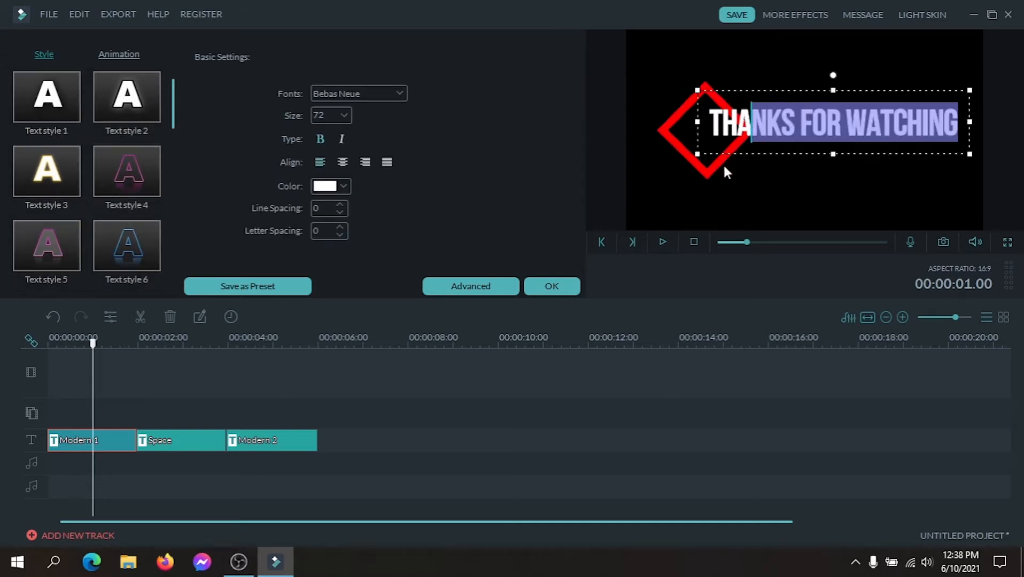
{"action": "left_click", "coordinate": [727, 144]}
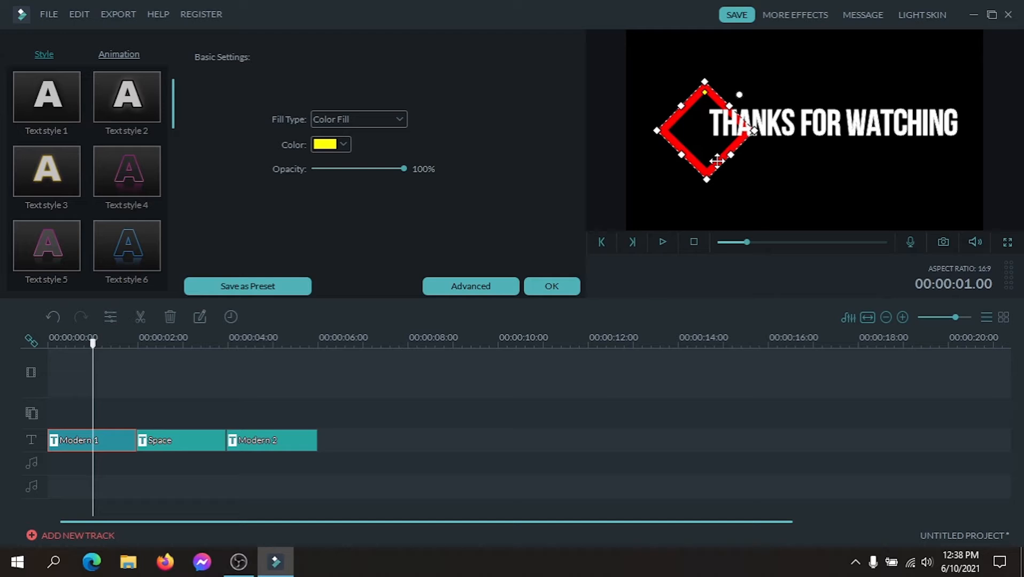
{"action": "key", "text": "Up"}
{"action": "key", "text": "Up"}
{"action": "key", "text": "Up"}
{"action": "key", "text": "Up"}
{"action": "key", "text": "Up"}
{"action": "key", "text": "Up"}
{"action": "key", "text": "Up"}
{"action": "key", "text": "Up"}
{"action": "key", "text": "Up"}
{"action": "key", "text": "Up"}
{"action": "key", "text": "Up"}
{"action": "key", "text": "Up"}
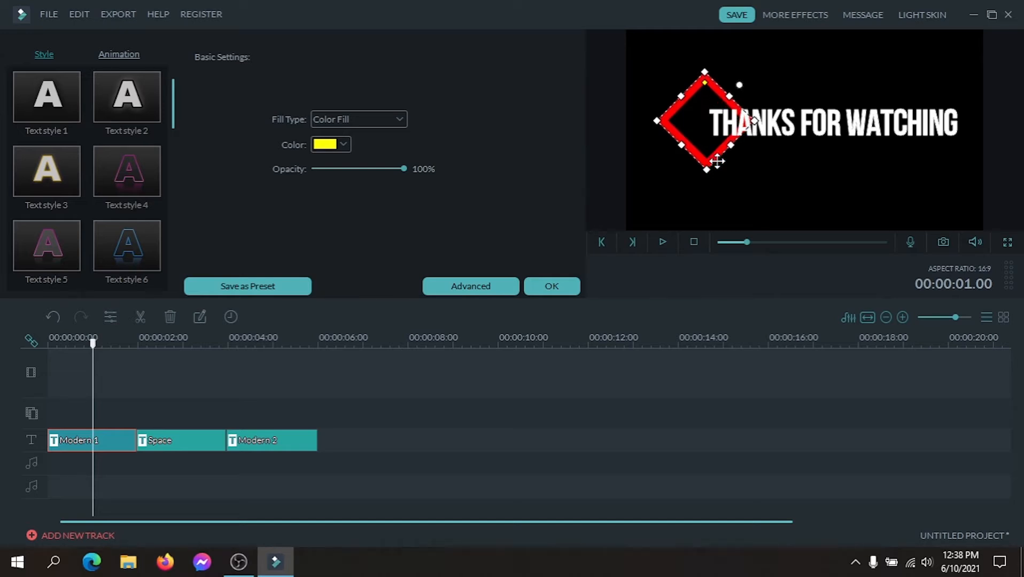
{"action": "left_click", "coordinate": [792, 170]}
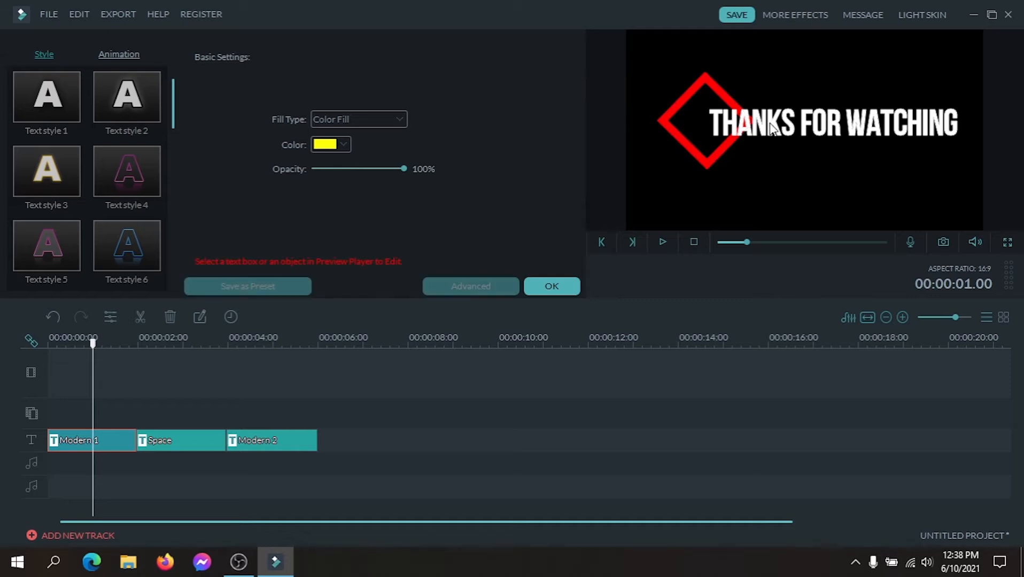
{"action": "left_click", "coordinate": [552, 286]}
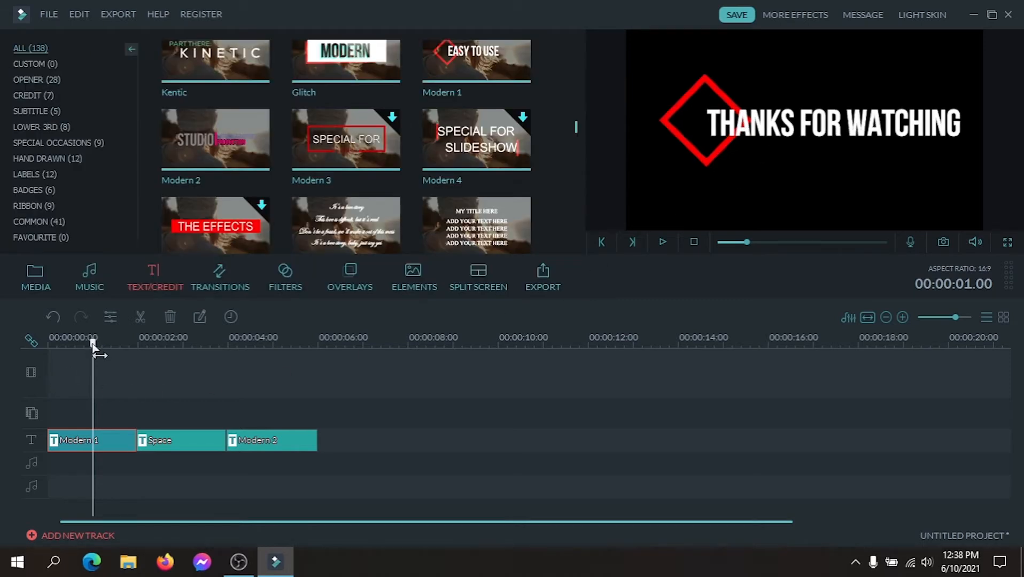
Replace the ATMOSPHERIC line in the Space title with "Follow Me".
{"action": "left_click_drag", "start_coordinate": [94, 345], "coordinate": [78, 362]}
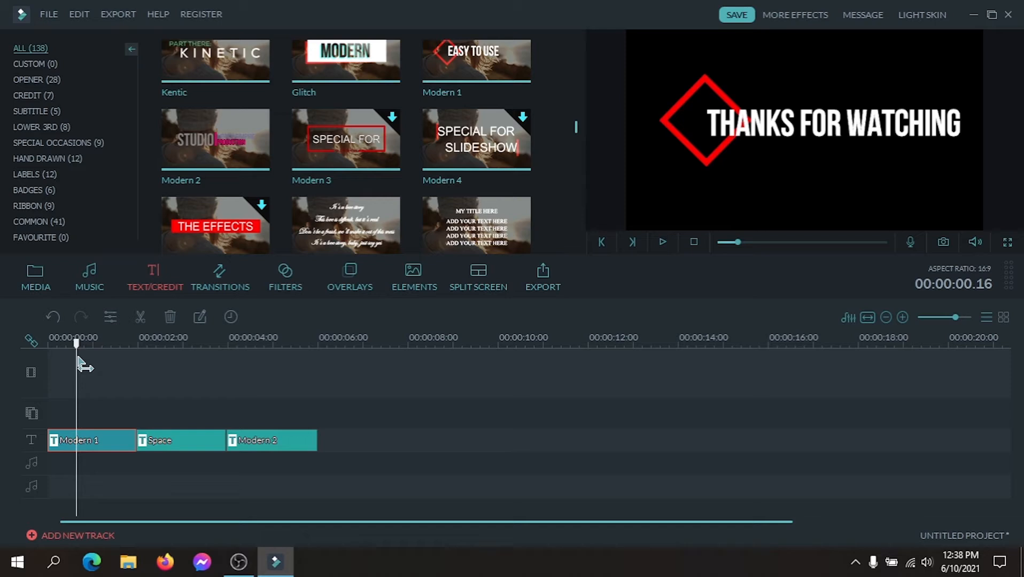
{"action": "left_click_drag", "start_coordinate": [79, 362], "coordinate": [165, 369]}
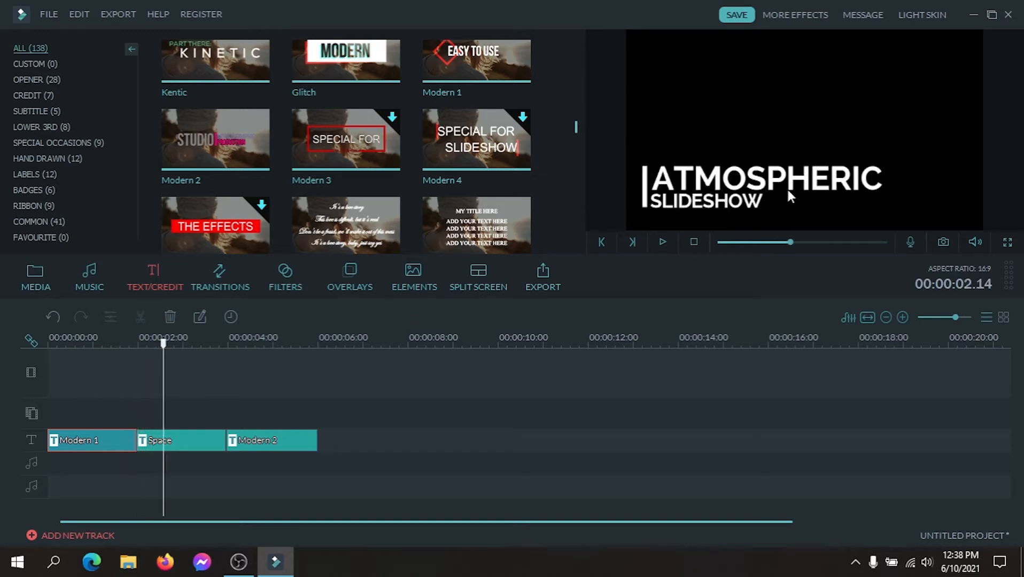
{"action": "double_click", "coordinate": [851, 198]}
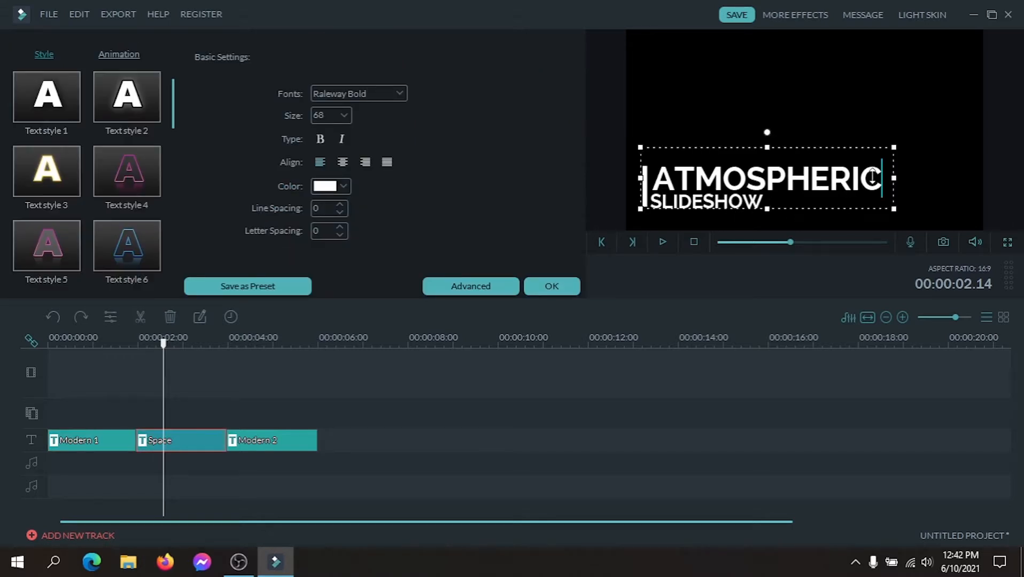
{"action": "left_click_drag", "start_coordinate": [884, 177], "coordinate": [671, 182]}
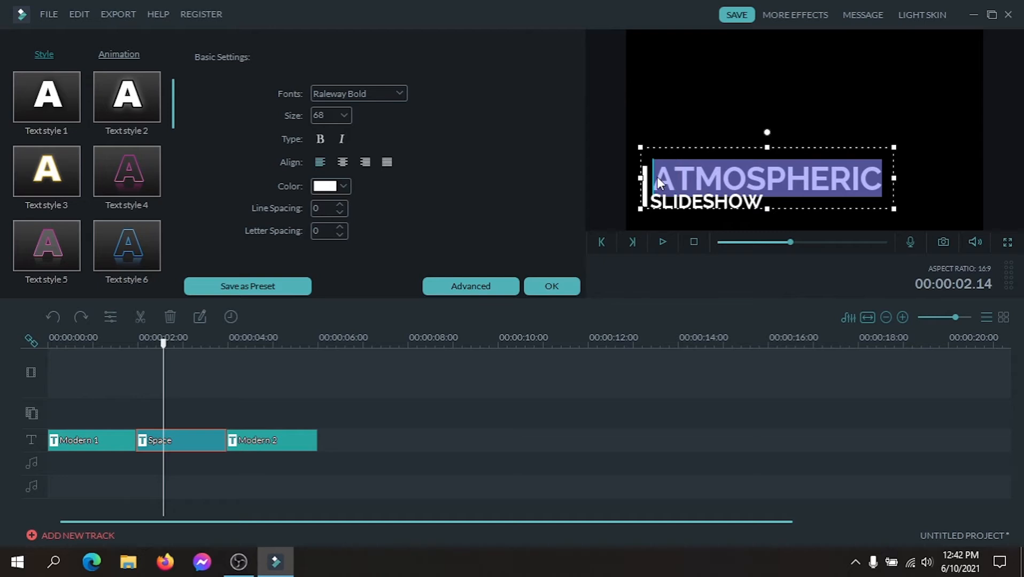
{"action": "type", "text": "F"}
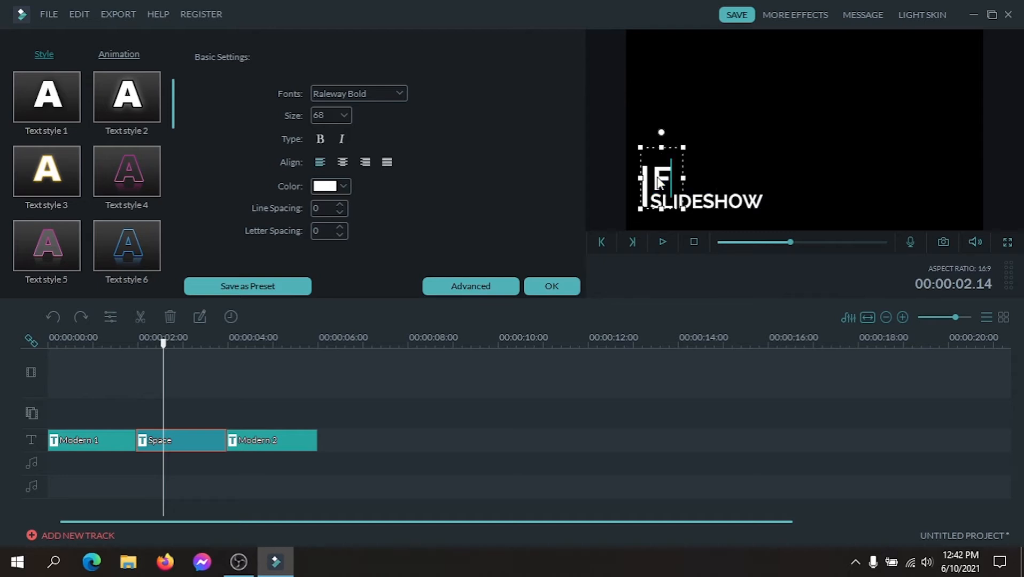
{"action": "type", "text": "ollo"}
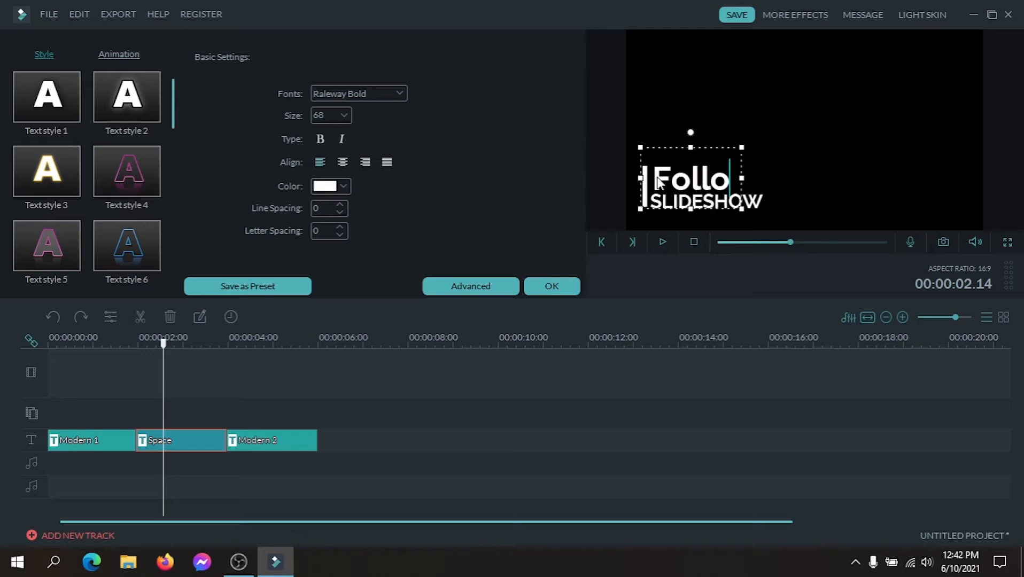
{"action": "type", "text": "w Me"}
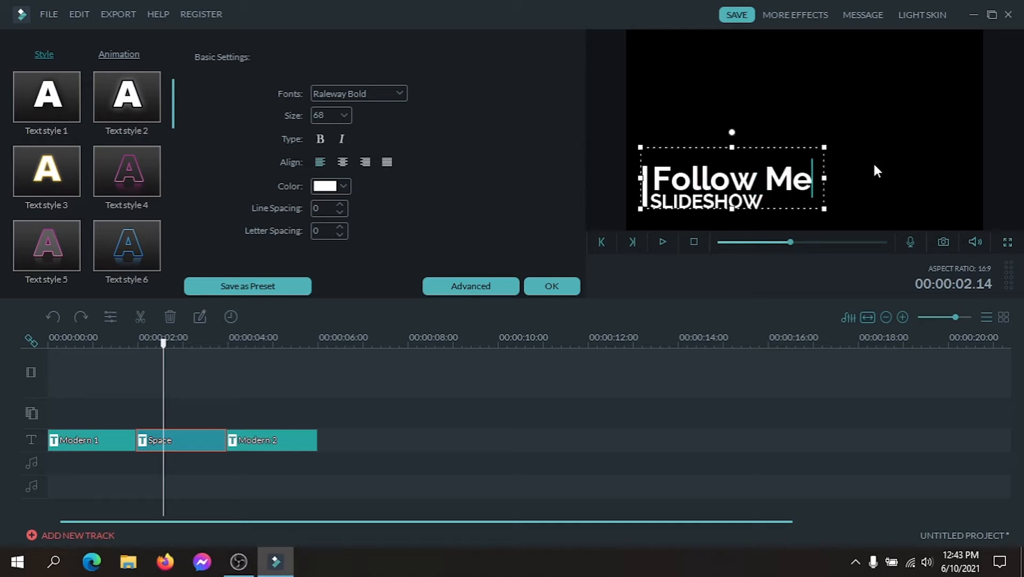
Replace the SLIDESHOW line in the Space title with "Links on Description".
{"action": "left_click", "coordinate": [760, 204]}
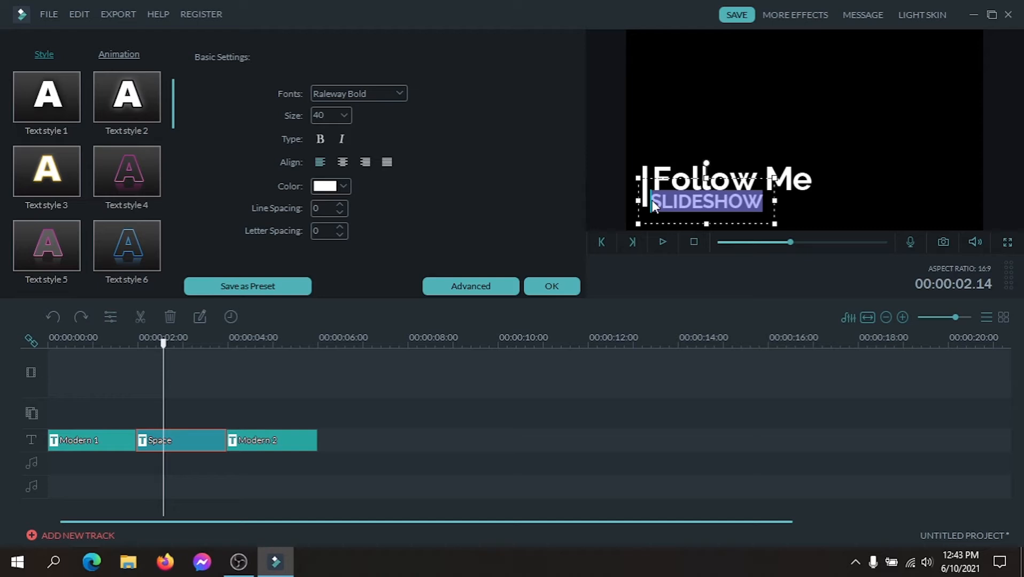
{"action": "type", "text": "Li"}
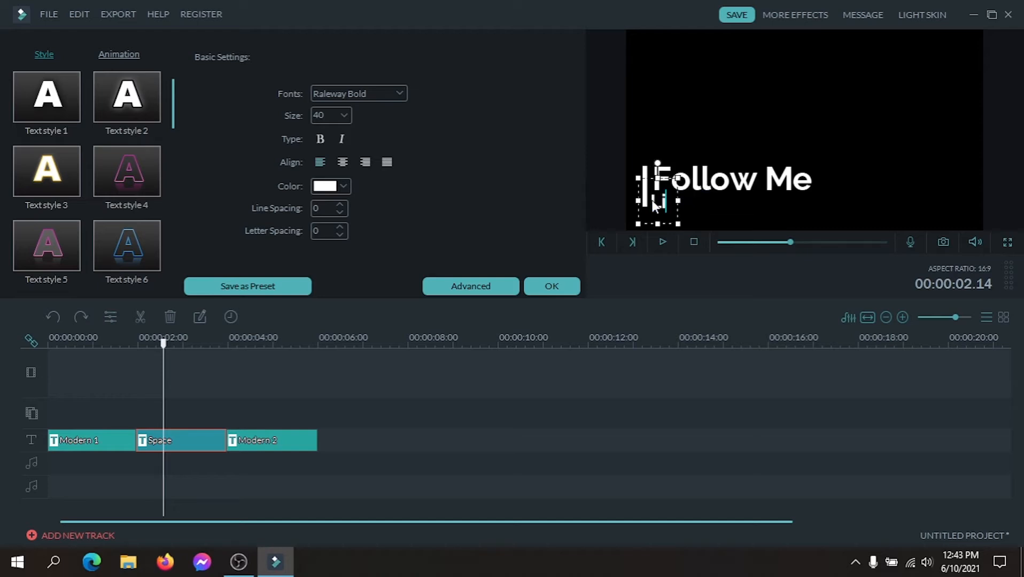
{"action": "type", "text": "nks"}
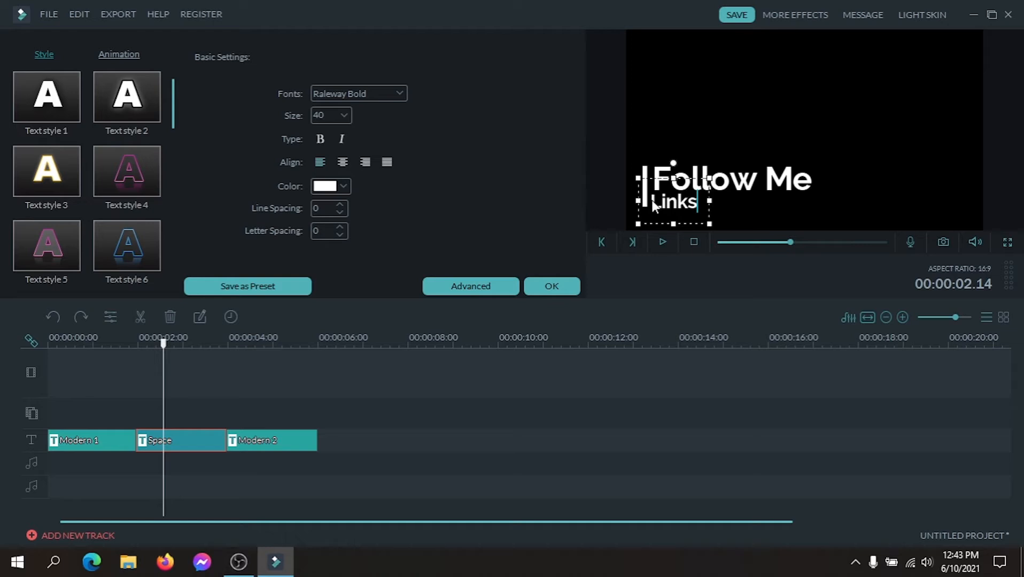
{"action": "type", "text": " on"}
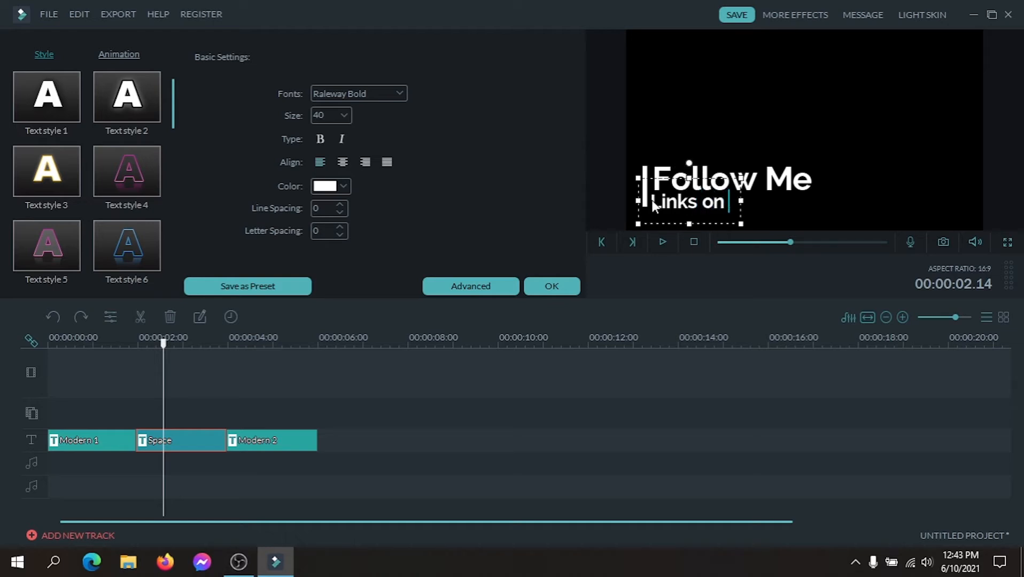
{"action": "type", "text": " Des"}
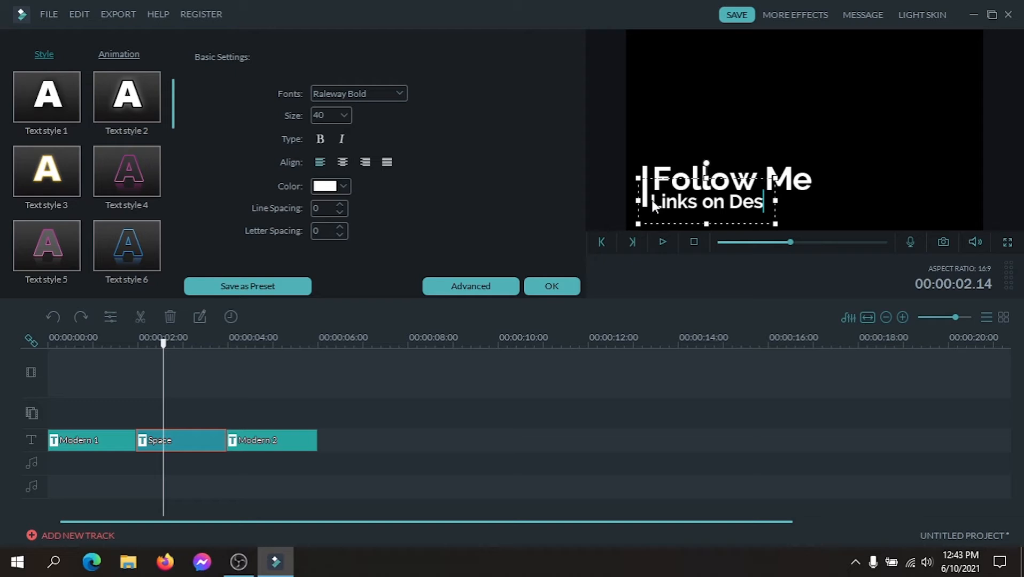
{"action": "type", "text": "cr"}
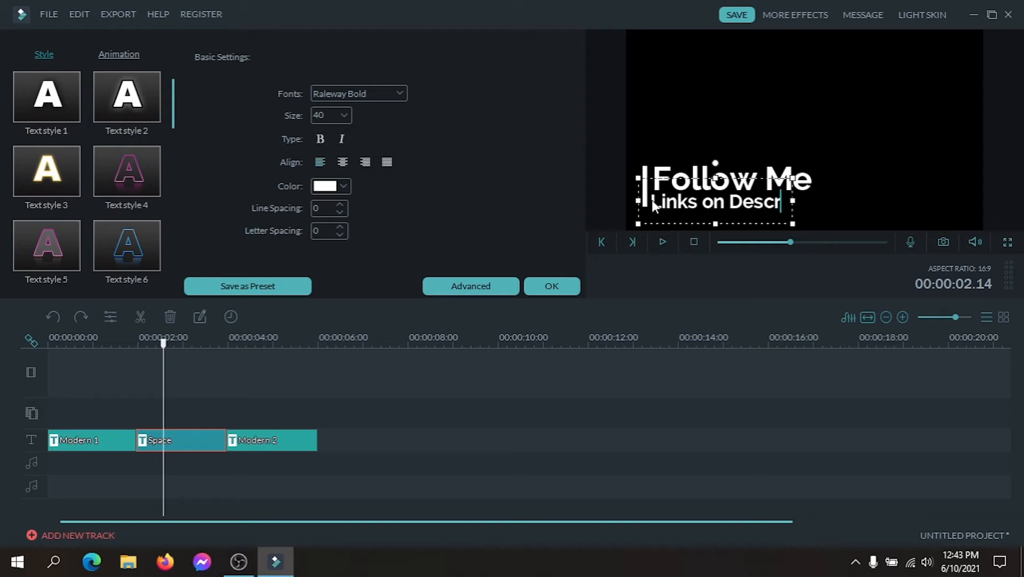
{"action": "type", "text": "i"}
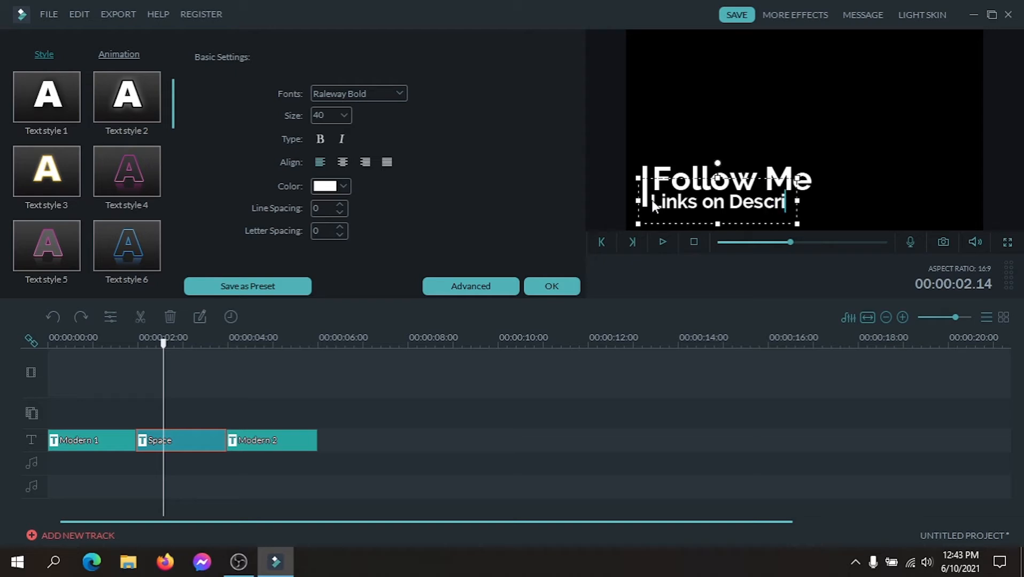
{"action": "type", "text": "ption"}
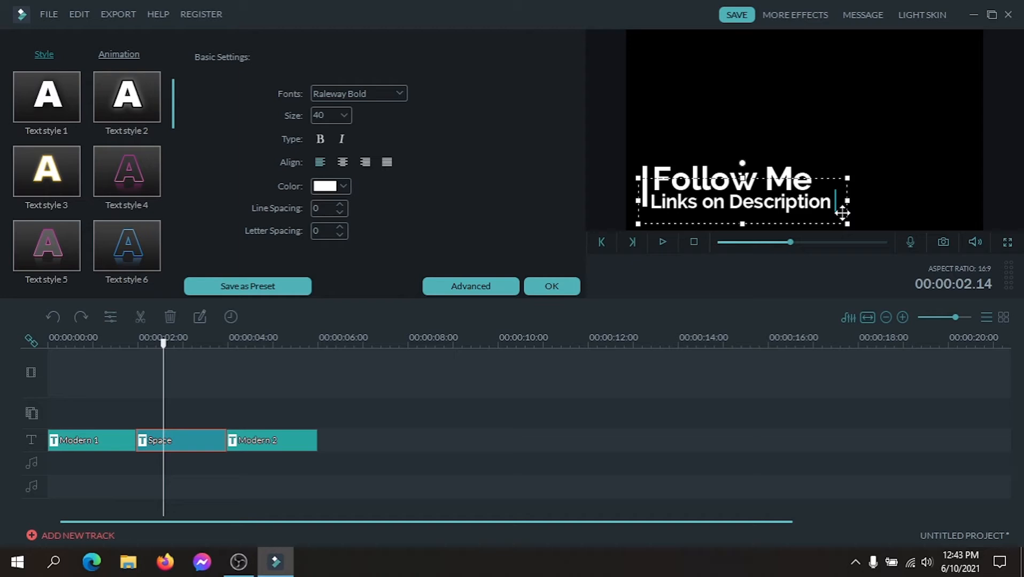
{"action": "left_click", "coordinate": [930, 180]}
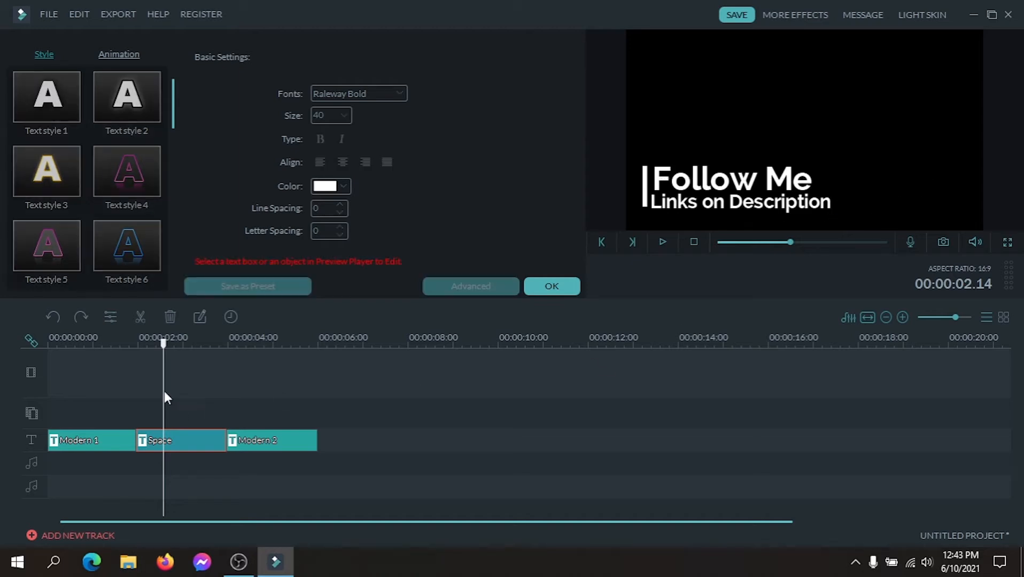
Apply the Space title edits and play the title sequence from the beginning into the Modern 2 clip.
{"action": "left_click_drag", "start_coordinate": [164, 343], "coordinate": [44, 346]}
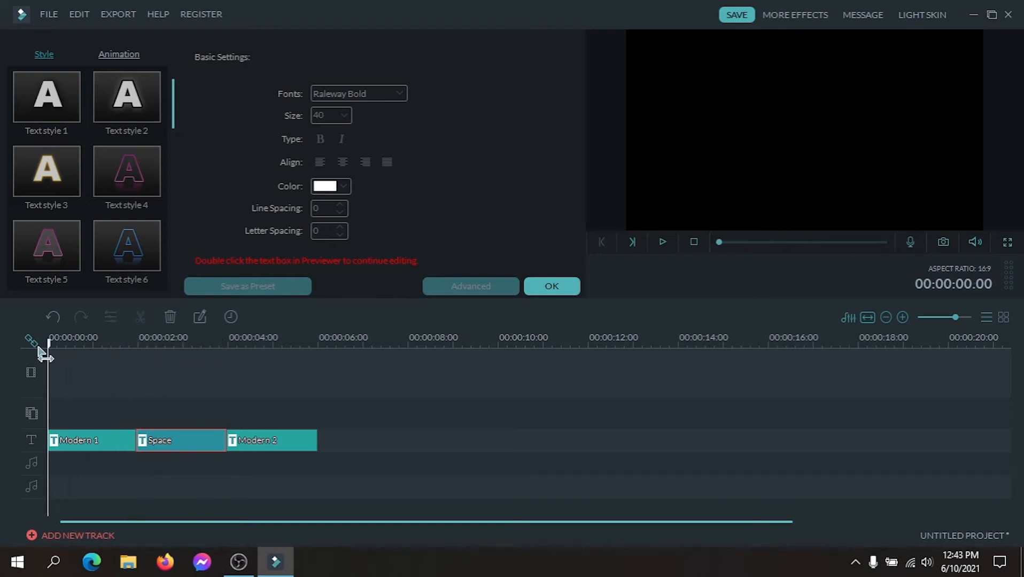
{"action": "left_click", "coordinate": [553, 288]}
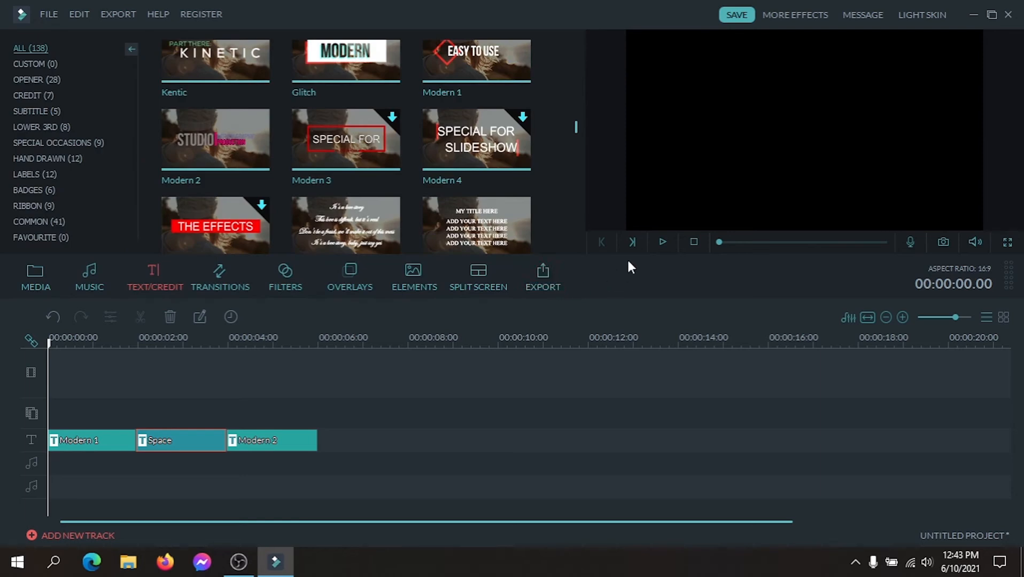
{"action": "left_click", "coordinate": [661, 242]}
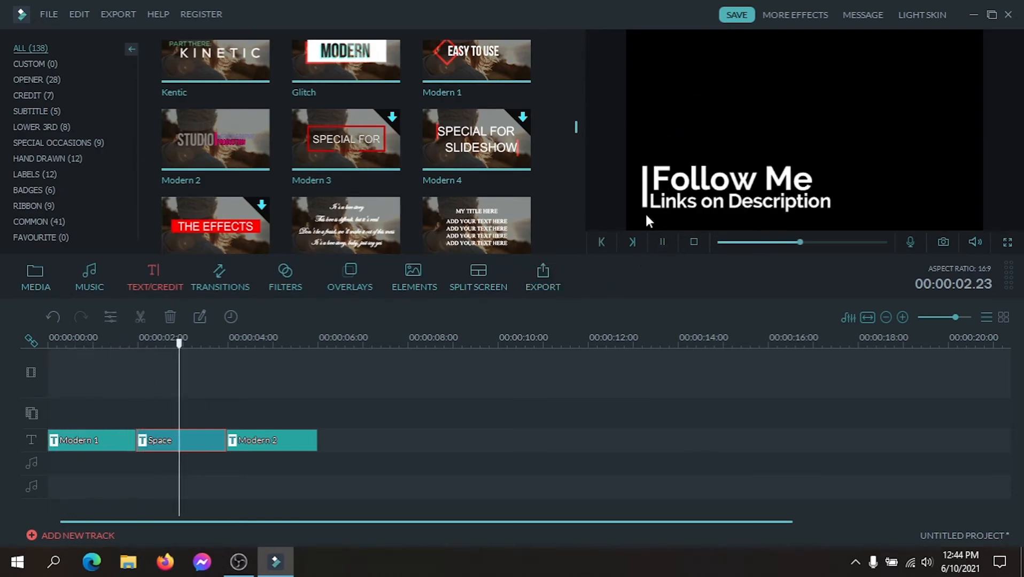
{"action": "key", "text": "space"}
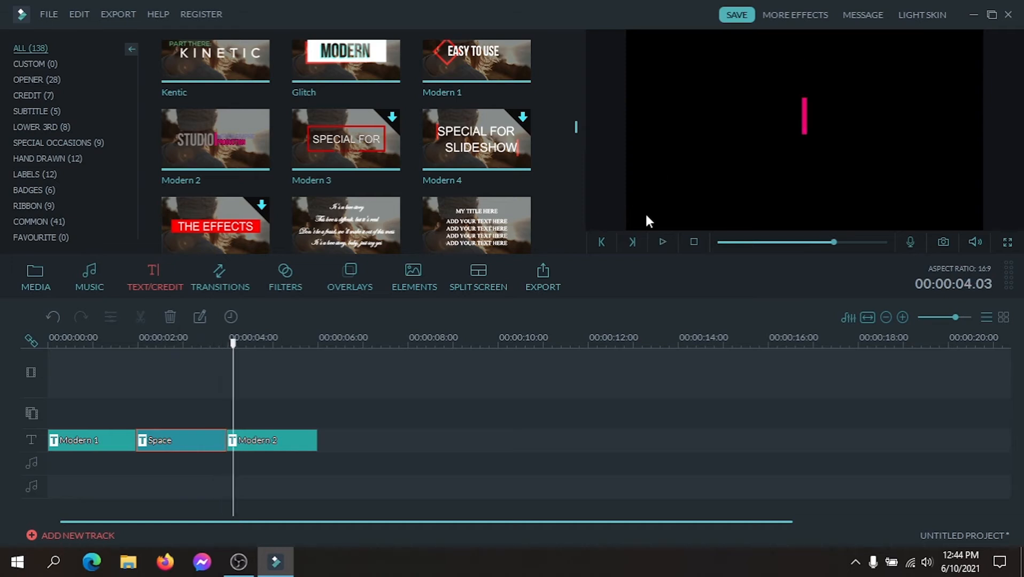
Open the Modern 2 title for editing and replace its STUDIO text with "LIKE".
{"action": "left_click_drag", "start_coordinate": [233, 344], "coordinate": [244, 346]}
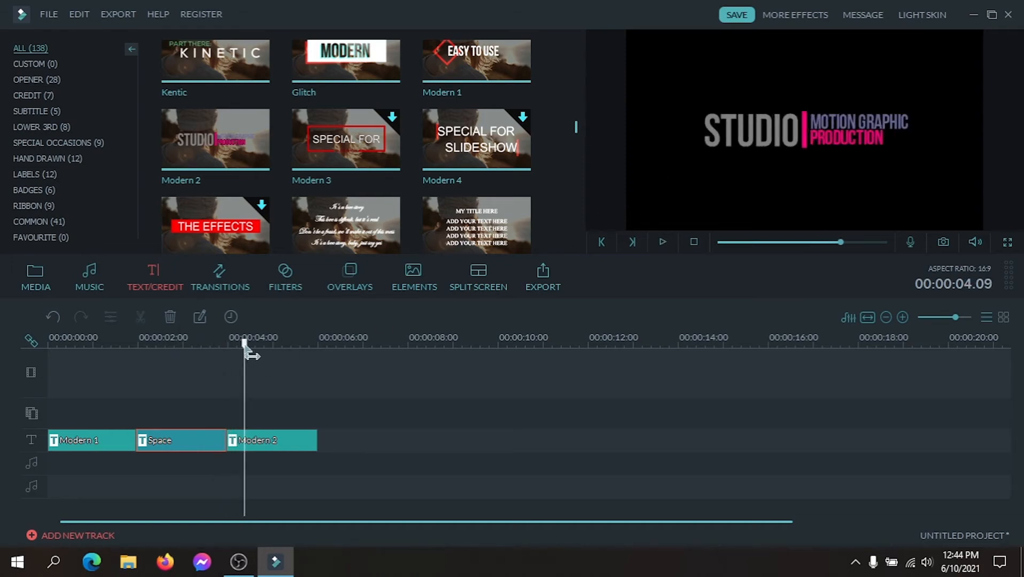
{"action": "double_click", "coordinate": [749, 131]}
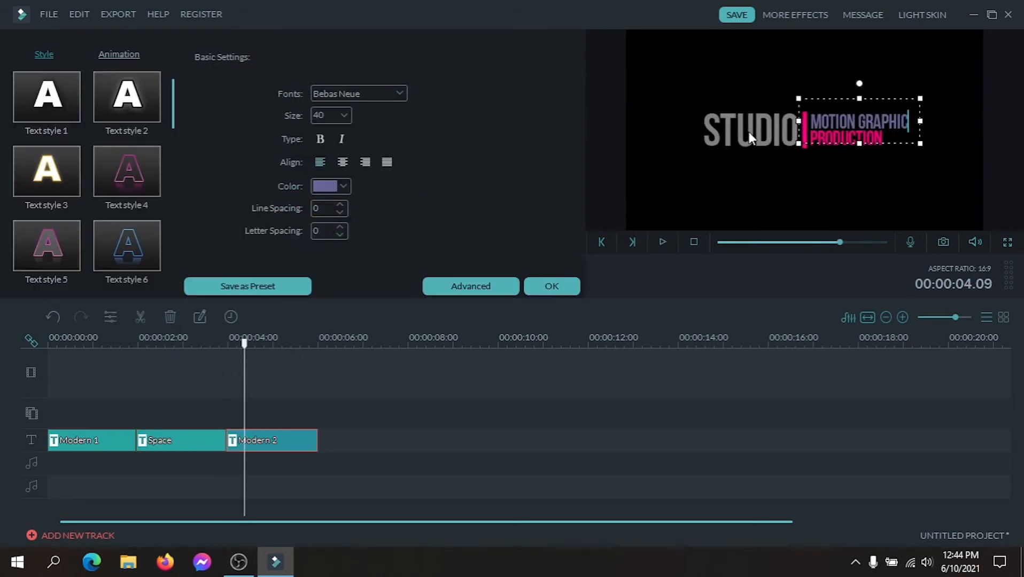
{"action": "left_click", "coordinate": [781, 135]}
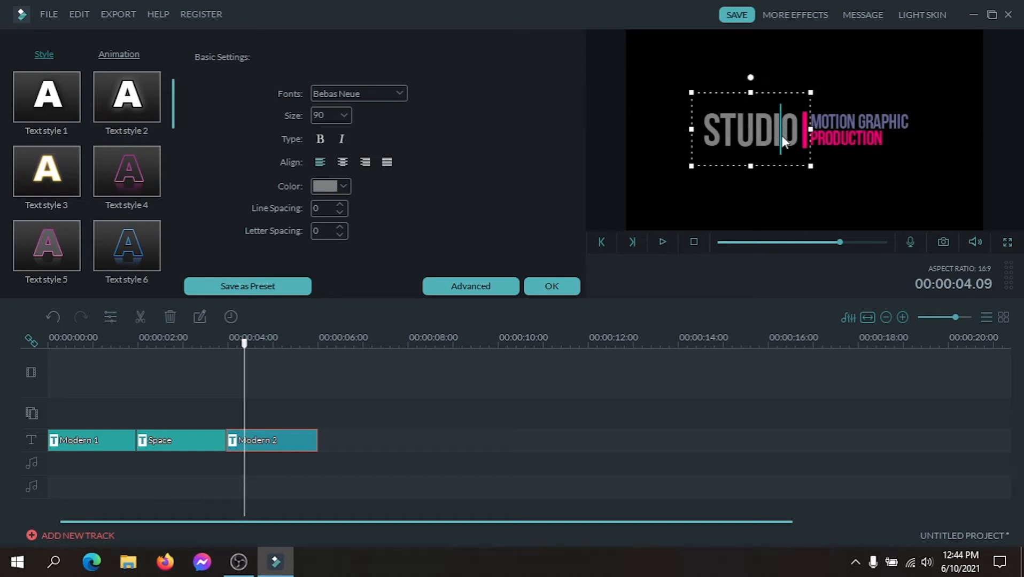
{"action": "left_click_drag", "start_coordinate": [794, 132], "coordinate": [701, 136]}
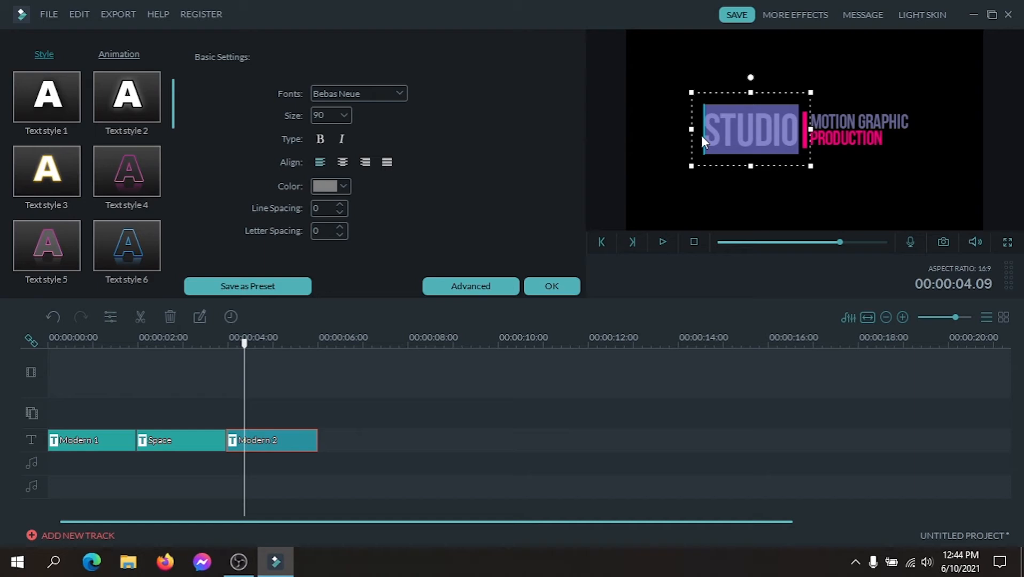
{"action": "type", "text": "L"}
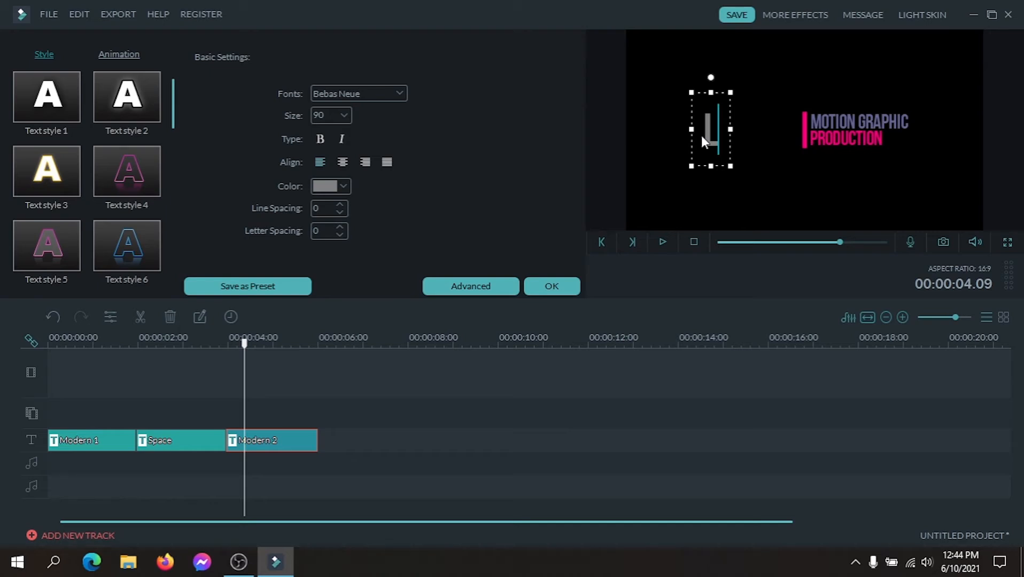
{"action": "type", "text": "I"}
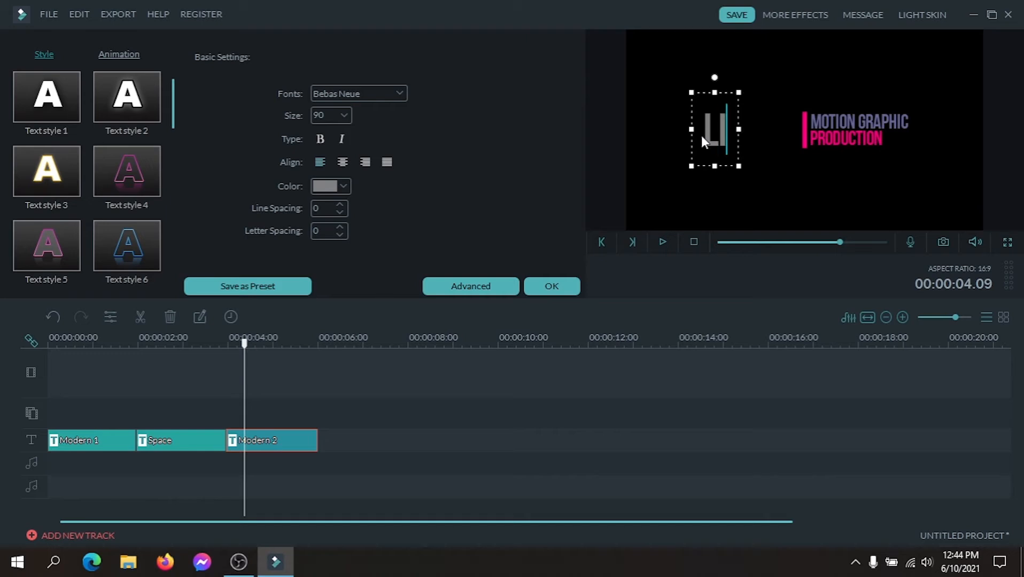
{"action": "type", "text": "KE"}
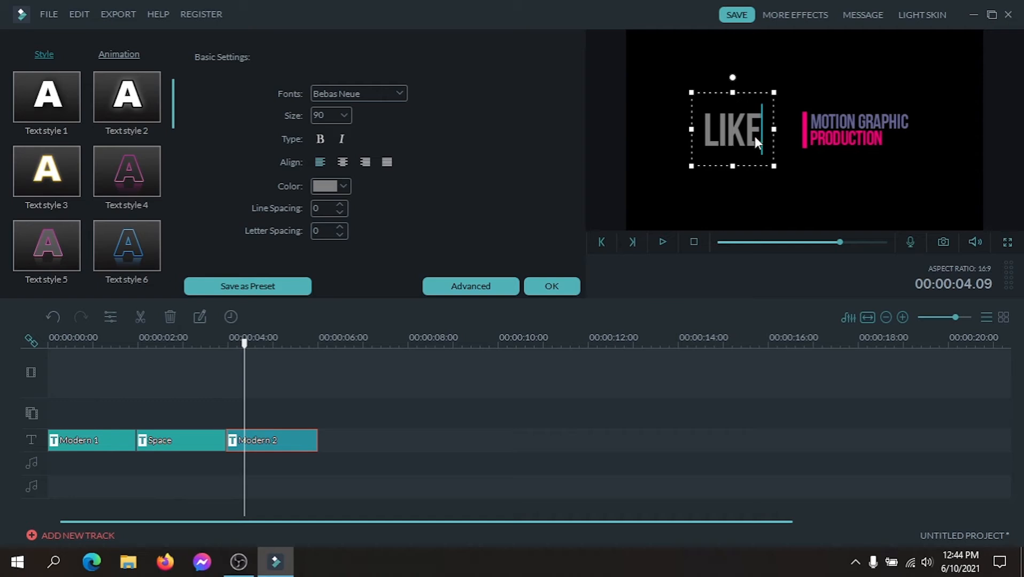
Change the color of the LIKE text in the Modern 2 title to white.
{"action": "left_click", "coordinate": [343, 187]}
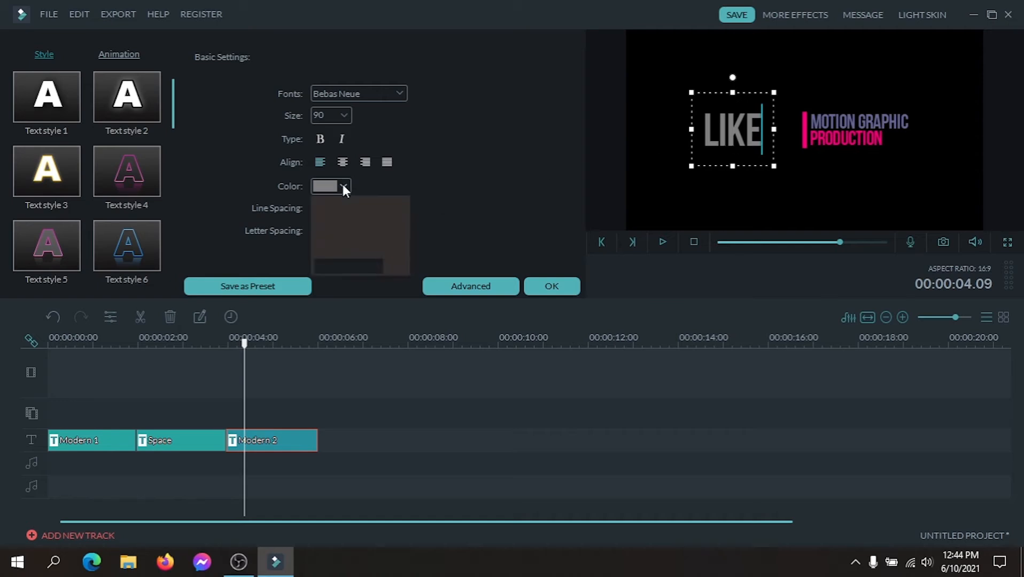
{"action": "left_click", "coordinate": [403, 251]}
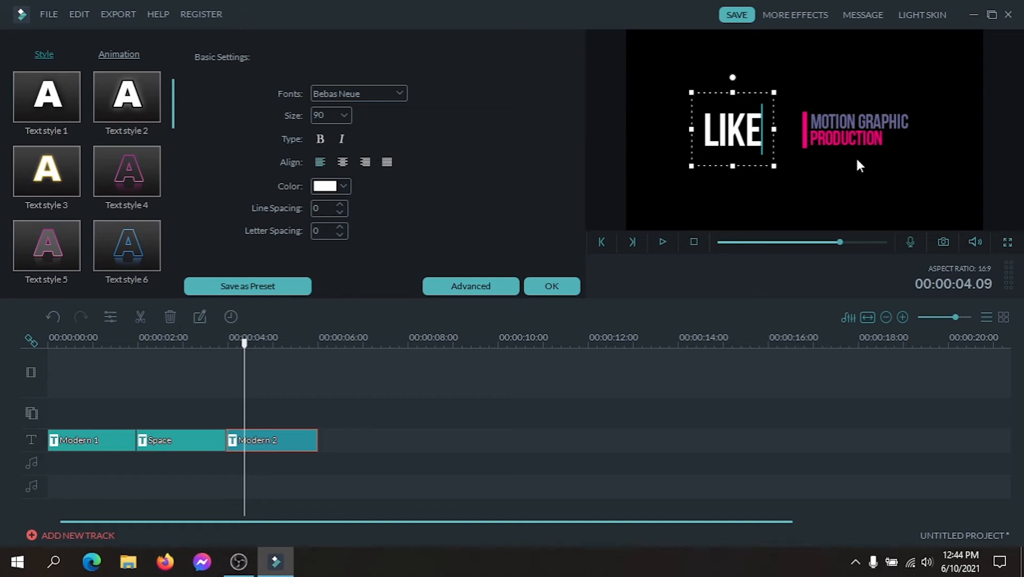
{"action": "left_click", "coordinate": [901, 179]}
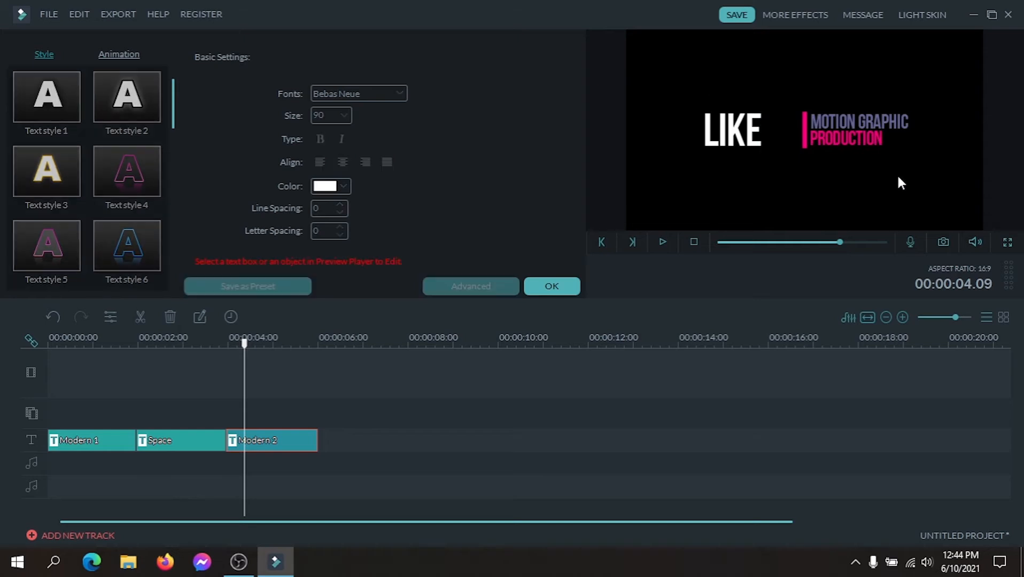
Move the LIKE text box right beside the pink vertical bar, keeping it vertically centered in the frame.
{"action": "left_click", "coordinate": [747, 141]}
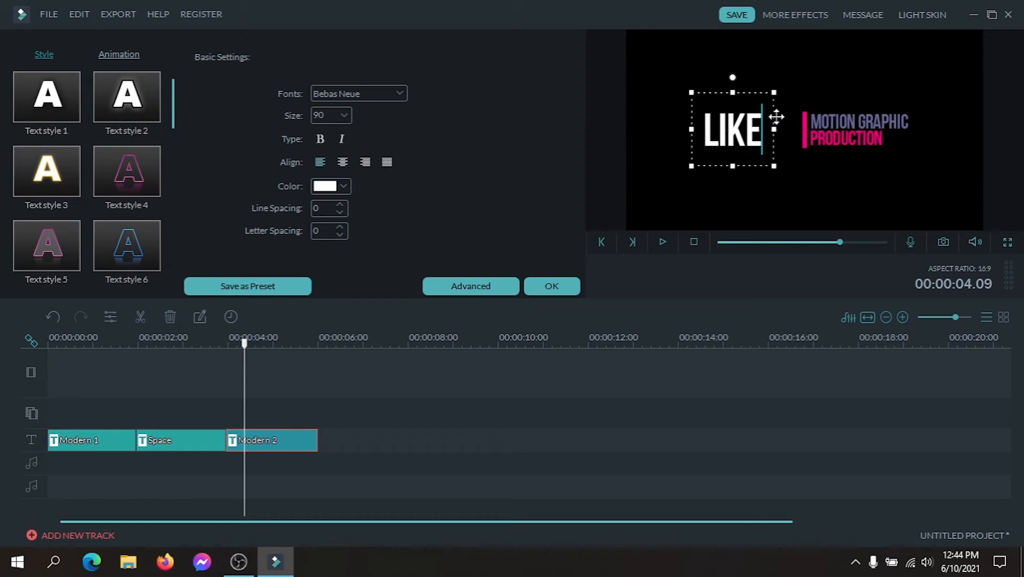
{"action": "left_click_drag", "start_coordinate": [746, 131], "coordinate": [762, 134]}
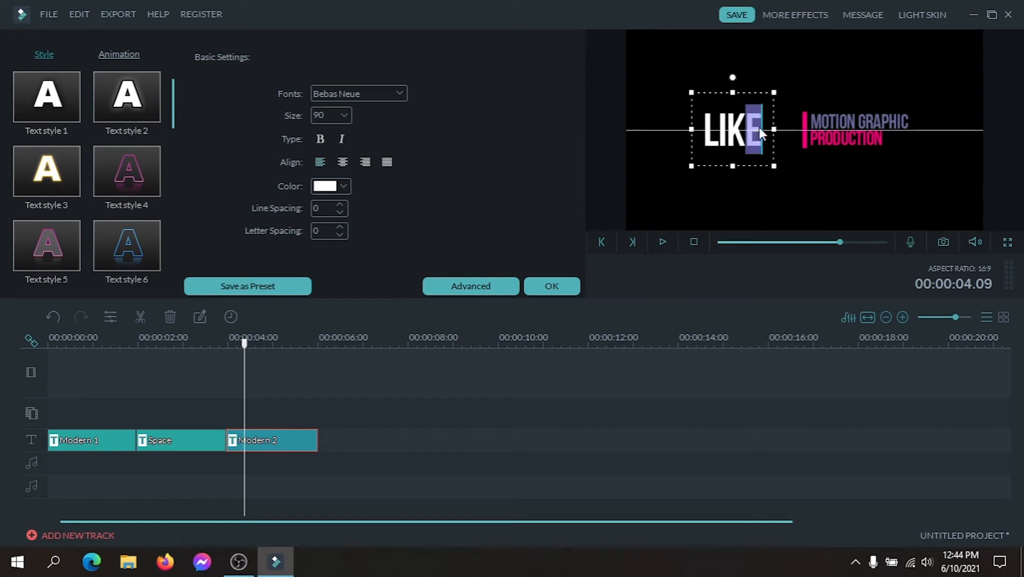
{"action": "left_click", "coordinate": [727, 136]}
{"action": "left_click_drag", "start_coordinate": [743, 93], "coordinate": [774, 91]}
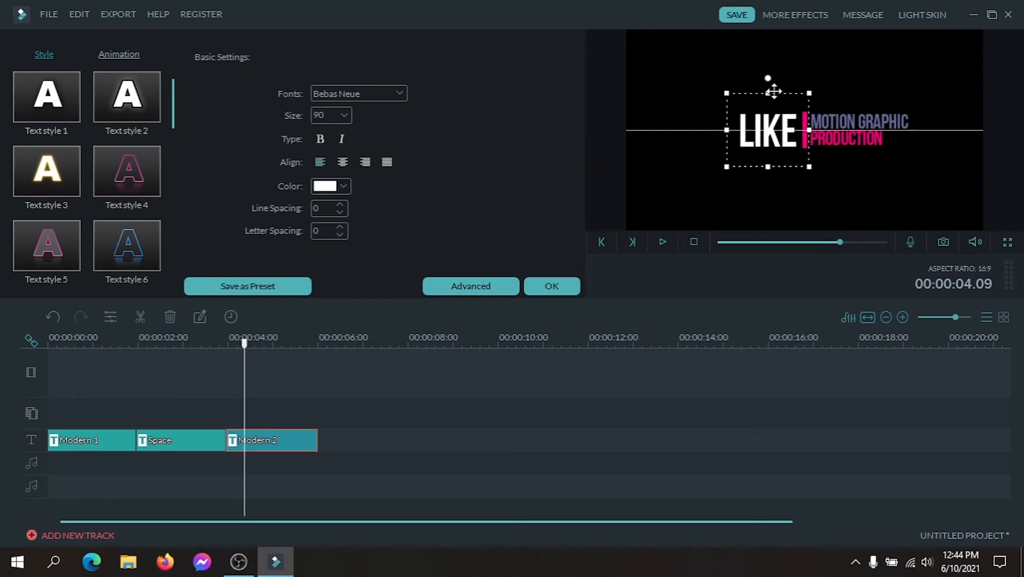
{"action": "left_click_drag", "start_coordinate": [774, 92], "coordinate": [773, 91]}
{"action": "left_click", "coordinate": [977, 178]}
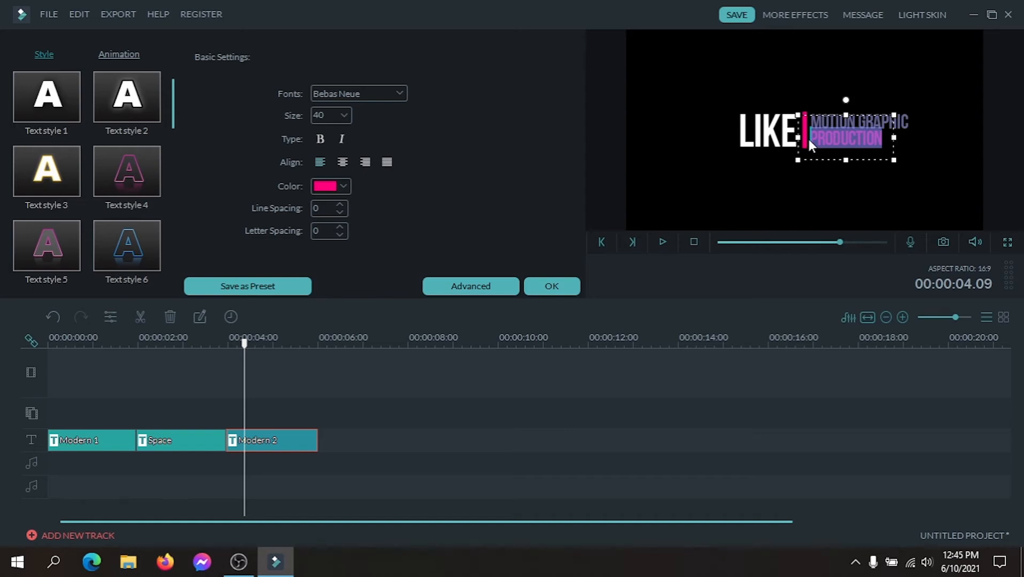
Replace the pink PRODUCTION line in the Modern 2 title with "COMMENT".
{"action": "type", "text": "CO"}
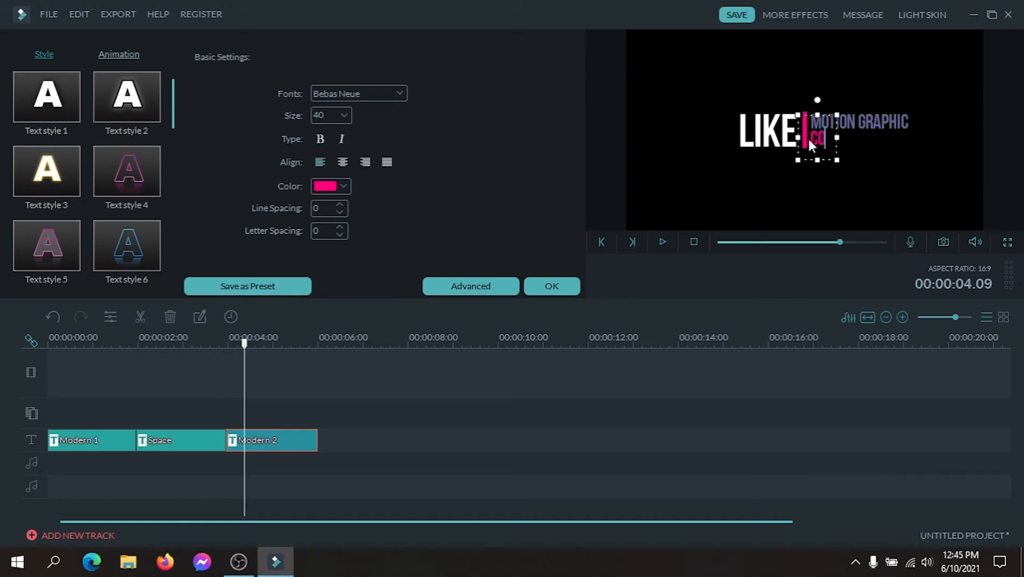
{"action": "type", "text": "MM"}
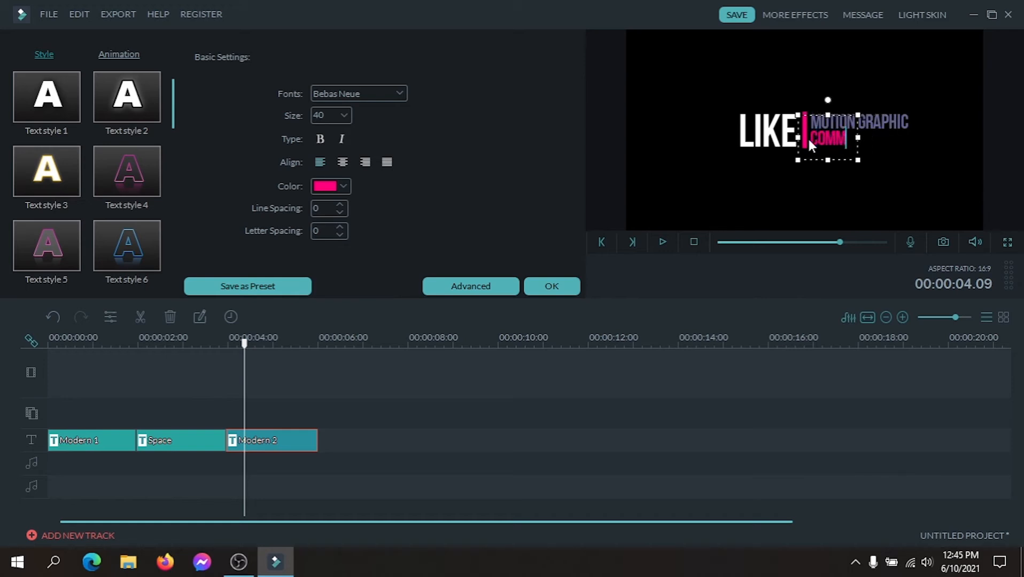
{"action": "type", "text": "ENT"}
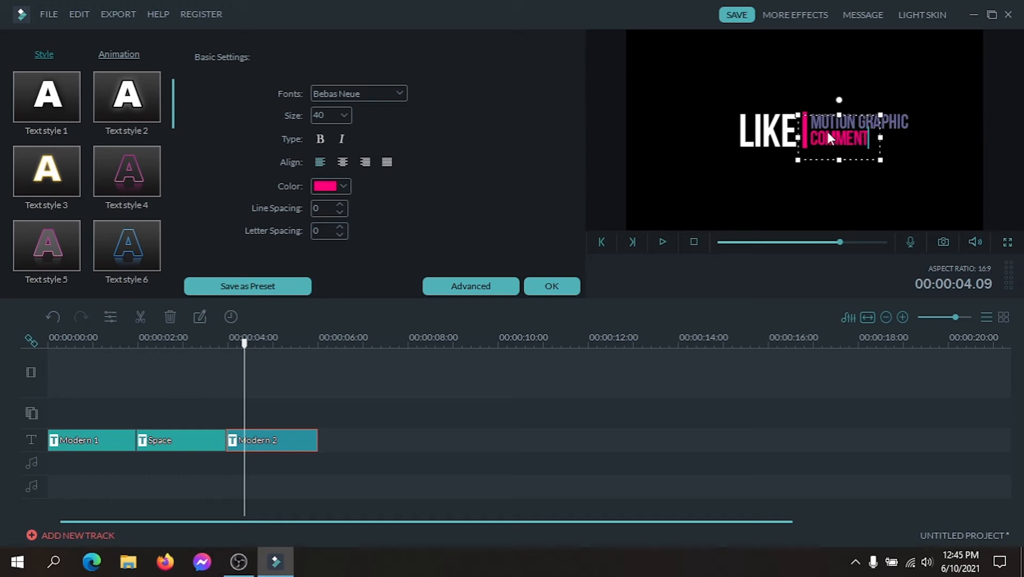
Replace the MOTION GRAPHIC line in the Modern 2 title with "SHARE" and play back the title sequence.
{"action": "left_click", "coordinate": [906, 126]}
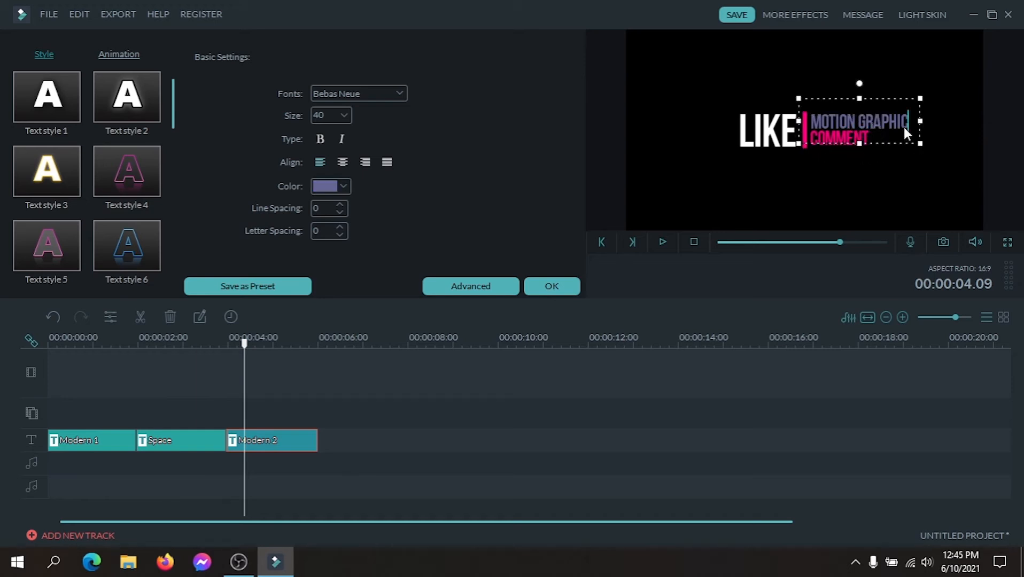
{"action": "key", "text": "BackSpace"}
{"action": "key", "text": "BackSpace"}
{"action": "key", "text": "BackSpace"}
{"action": "key", "text": "BackSpace"}
{"action": "key", "text": "BackSpace"}
{"action": "key", "text": "BackSpace"}
{"action": "key", "text": "BackSpace"}
{"action": "key", "text": "BackSpace"}
{"action": "key", "text": "BackSpace"}
{"action": "key", "text": "BackSpace"}
{"action": "key", "text": "BackSpace"}
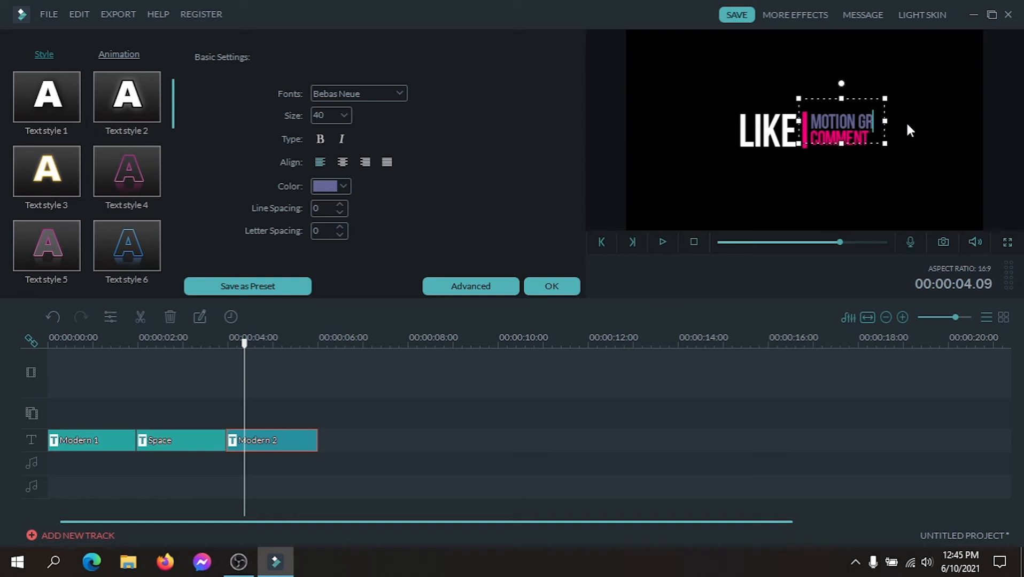
{"action": "key", "text": "BackSpace"}
{"action": "key", "text": "BackSpace"}
{"action": "key", "text": "BackSpace"}
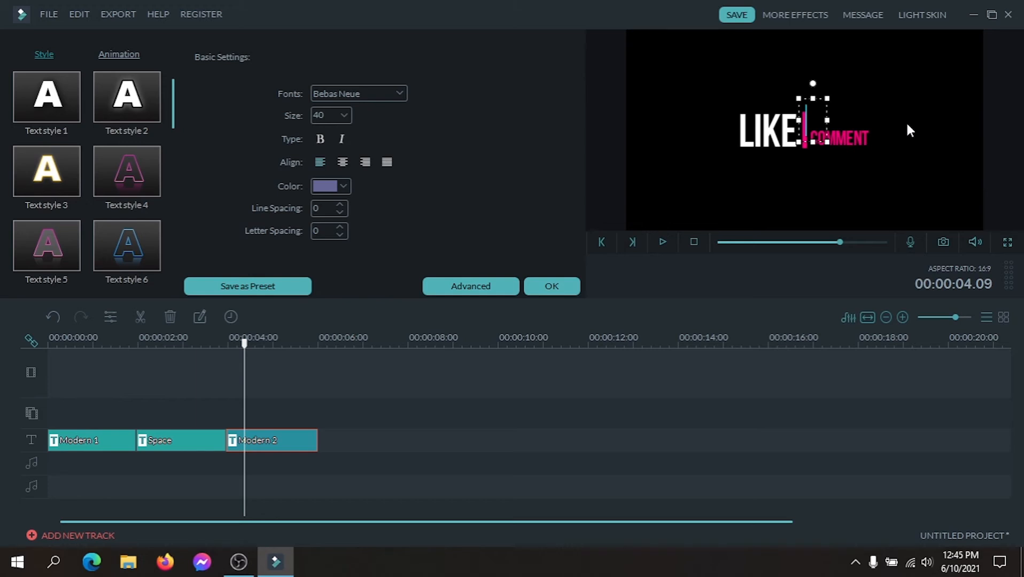
{"action": "type", "text": "S"}
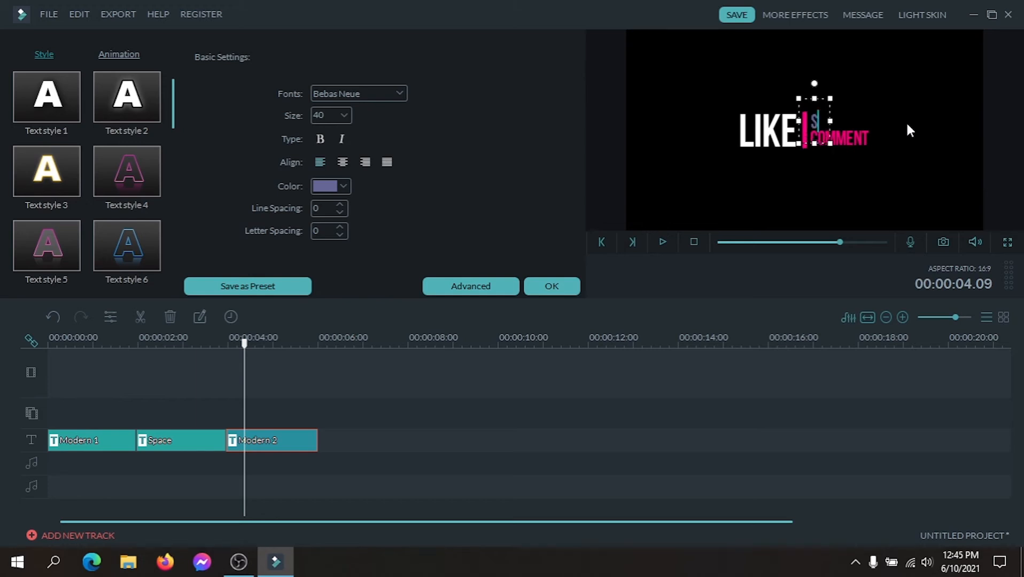
{"action": "type", "text": "H"}
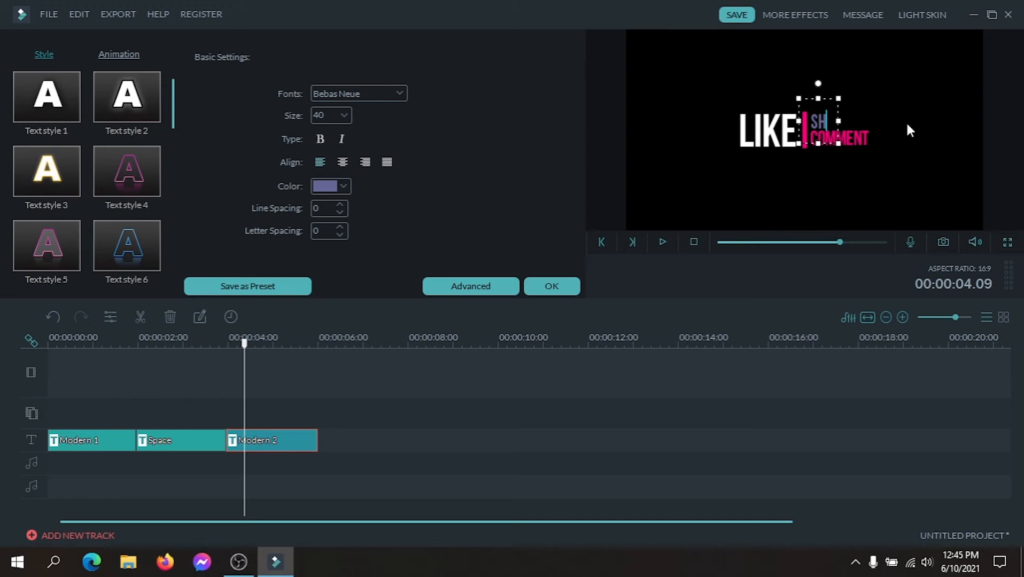
{"action": "type", "text": "A"}
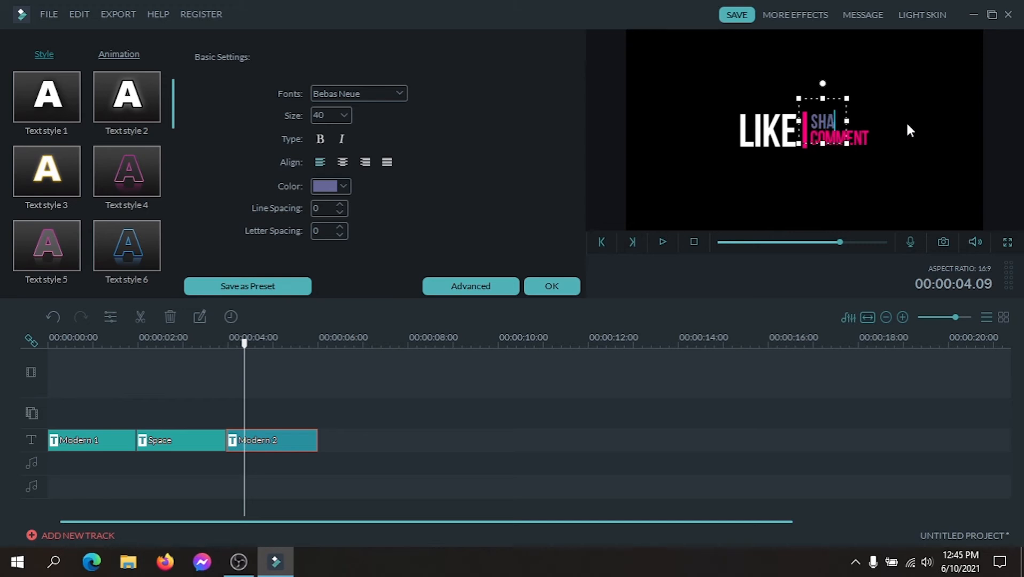
{"action": "type", "text": "RE"}
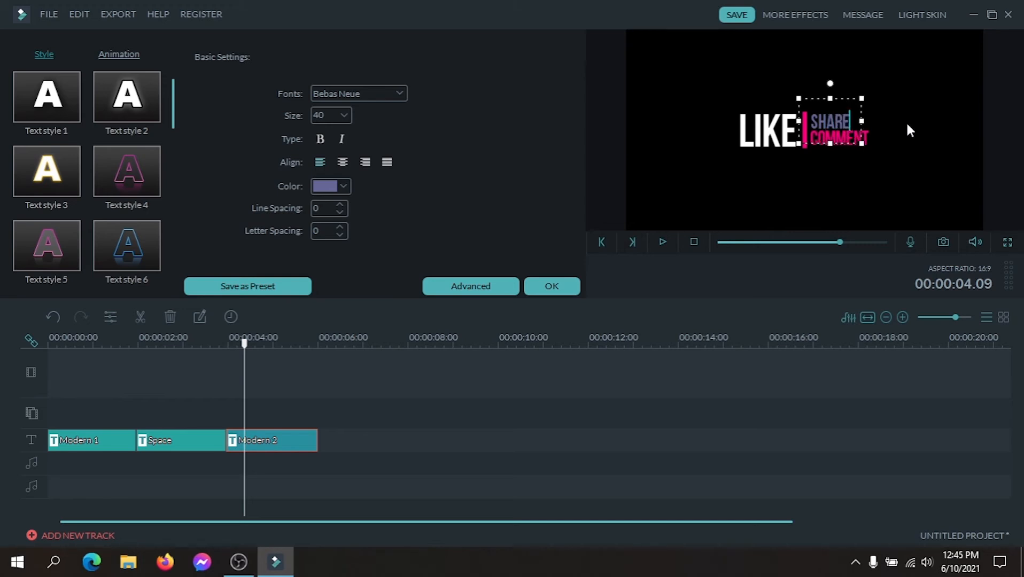
{"action": "left_click", "coordinate": [912, 130]}
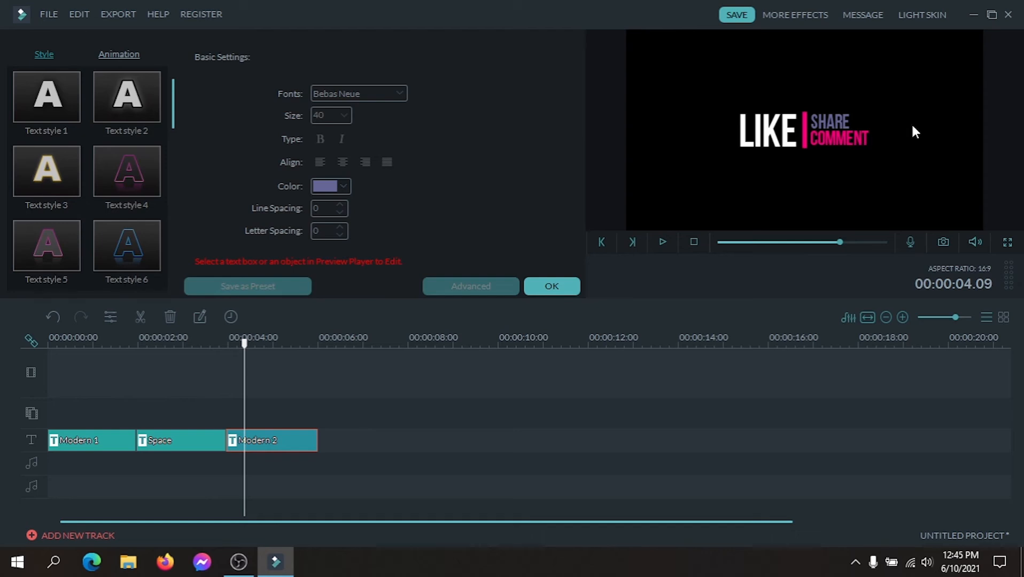
{"action": "left_click", "coordinate": [551, 288]}
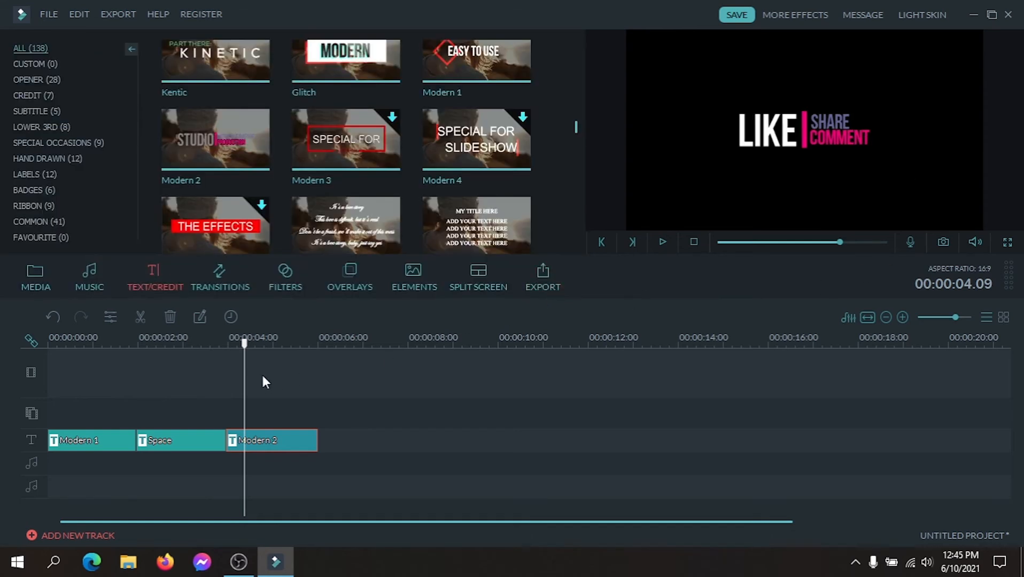
{"action": "left_click", "coordinate": [662, 242]}
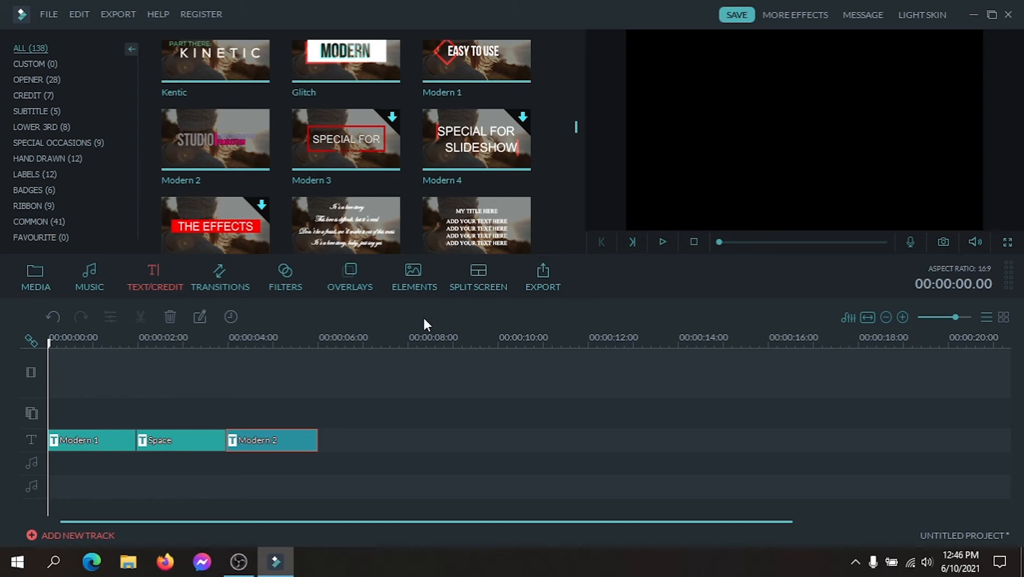
Open the export setup and set the output folder to the Videos folder under This PC.
{"action": "left_click", "coordinate": [542, 275]}
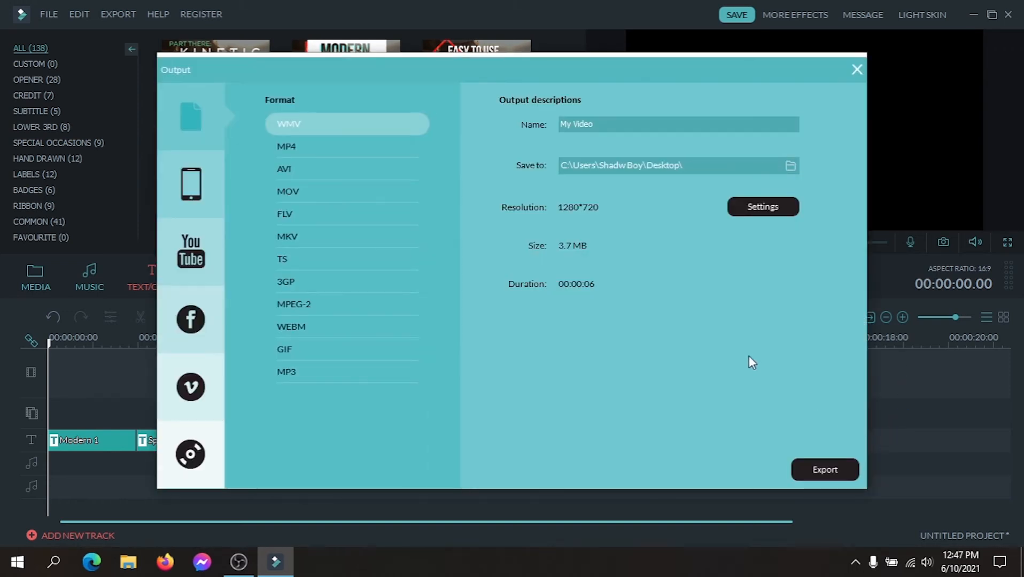
{"action": "left_click", "coordinate": [790, 166]}
{"action": "left_click", "coordinate": [448, 255]}
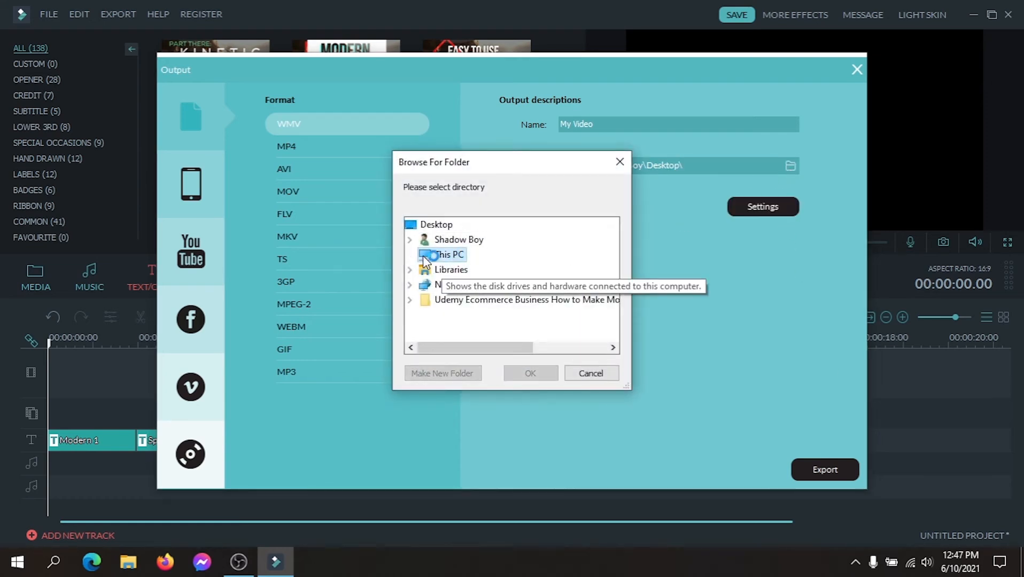
{"action": "left_click", "coordinate": [453, 330]}
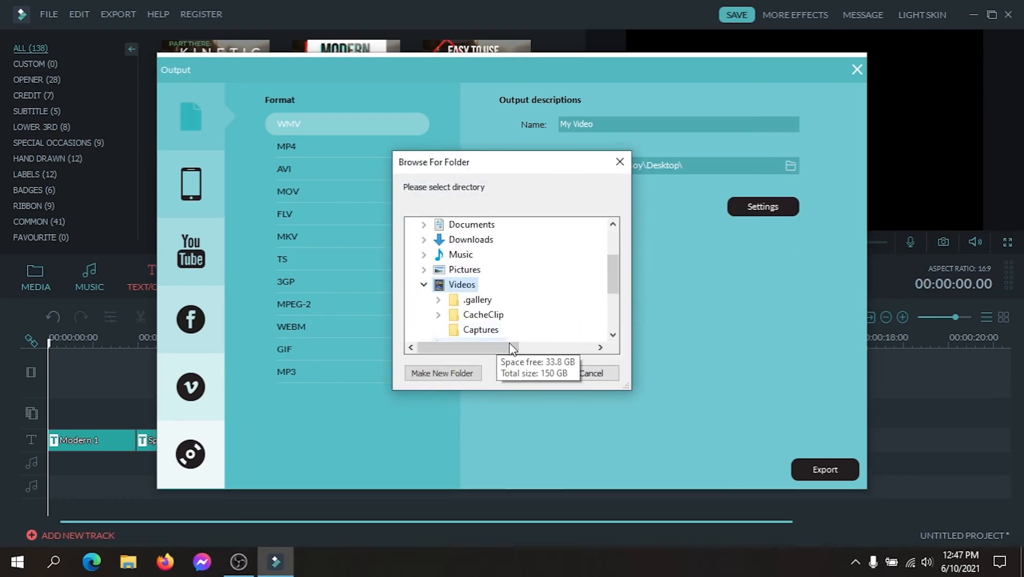
{"action": "left_click", "coordinate": [523, 373]}
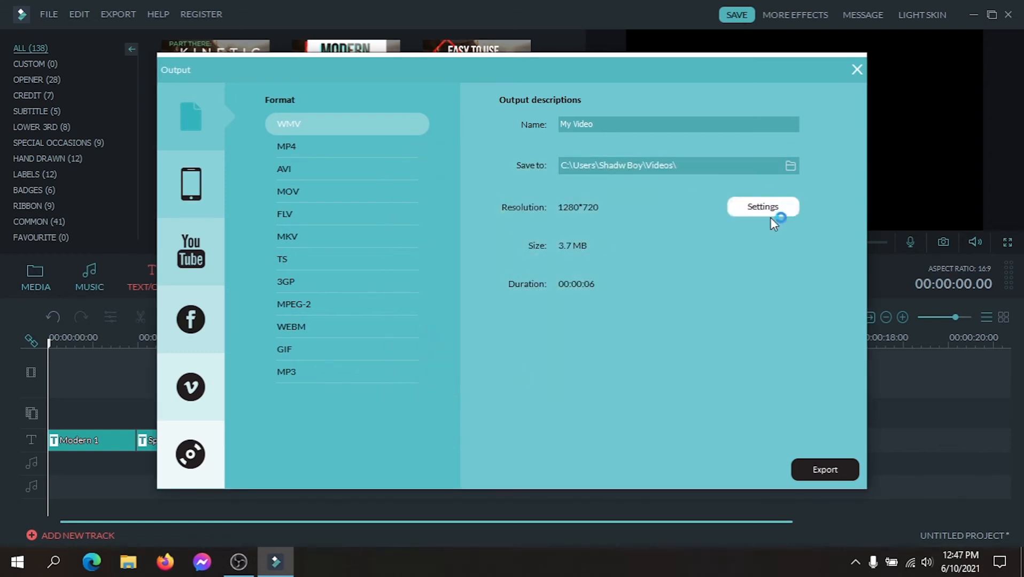
In the WMV export settings, check the video encoder and bit rate options and choose a frame rate of 30 fps.
{"action": "left_click", "coordinate": [744, 209]}
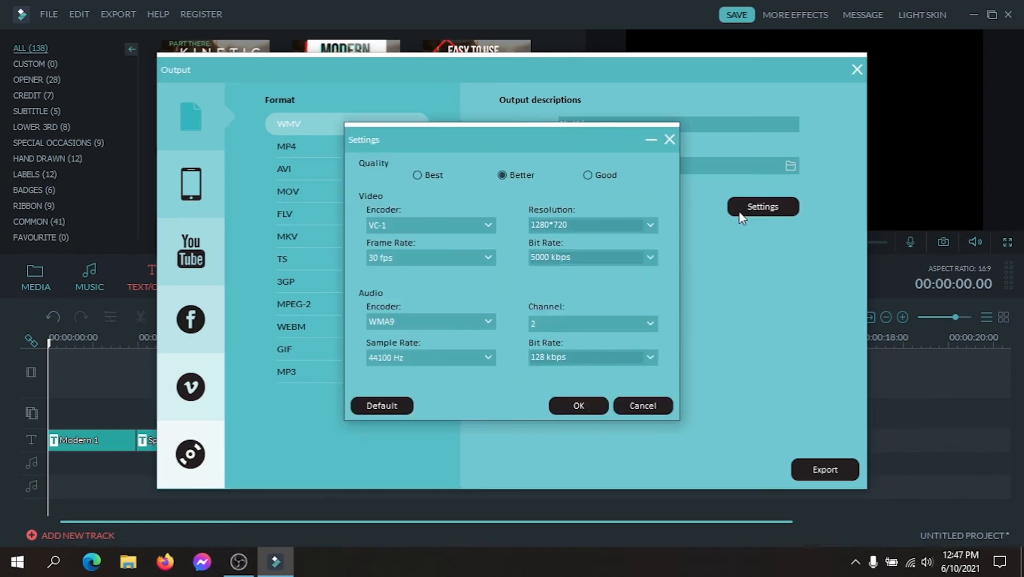
{"action": "left_click", "coordinate": [482, 229]}
{"action": "left_click", "coordinate": [483, 229]}
{"action": "left_click", "coordinate": [483, 229]}
{"action": "left_click", "coordinate": [483, 229]}
{"action": "left_click", "coordinate": [474, 262]}
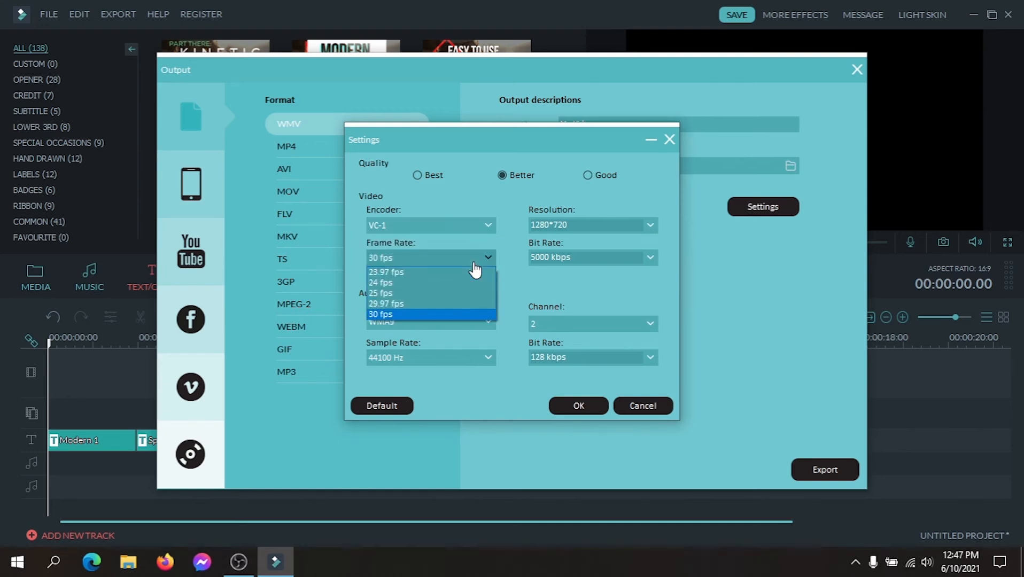
{"action": "left_click", "coordinate": [392, 315]}
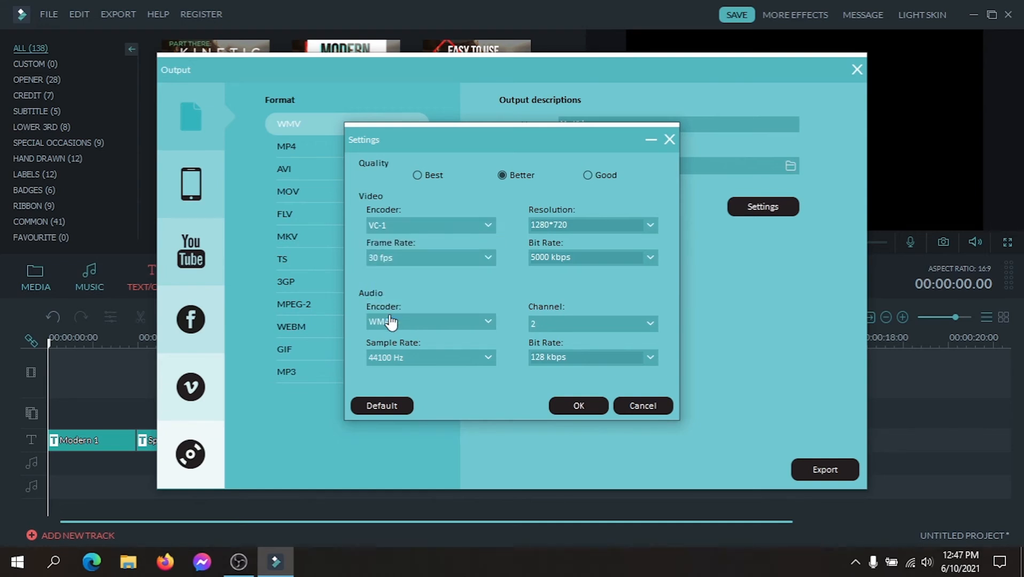
{"action": "left_click", "coordinate": [631, 257]}
{"action": "left_click", "coordinate": [650, 258]}
{"action": "left_click", "coordinate": [650, 259]}
Set the export resolution to 1920*1080 and the quality to Best, and accept the settings.
{"action": "left_click", "coordinate": [641, 225]}
{"action": "left_click", "coordinate": [650, 225]}
{"action": "left_click", "coordinate": [572, 303]}
{"action": "left_click", "coordinate": [650, 225]}
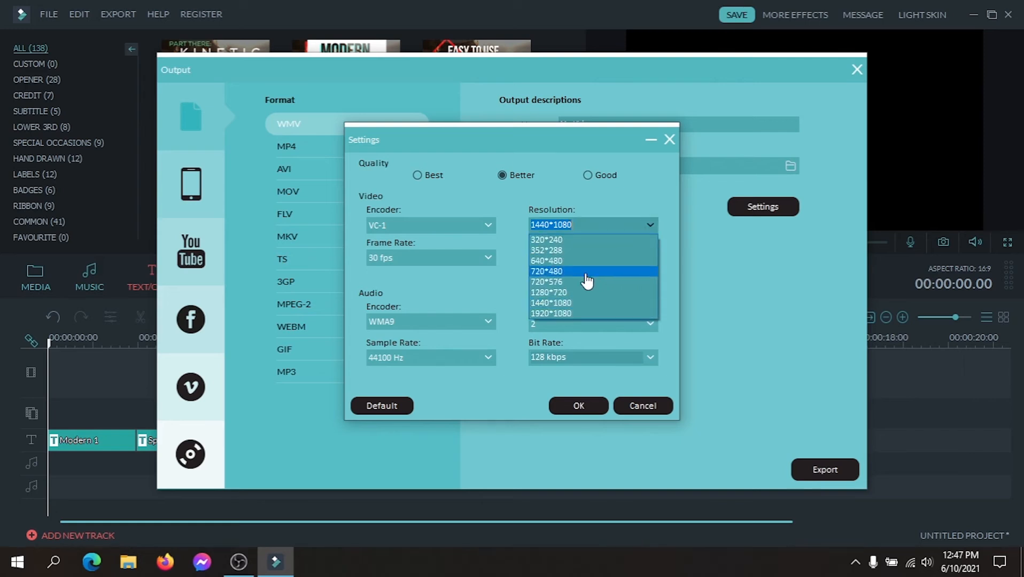
{"action": "left_click", "coordinate": [556, 314]}
{"action": "left_click", "coordinate": [417, 175]}
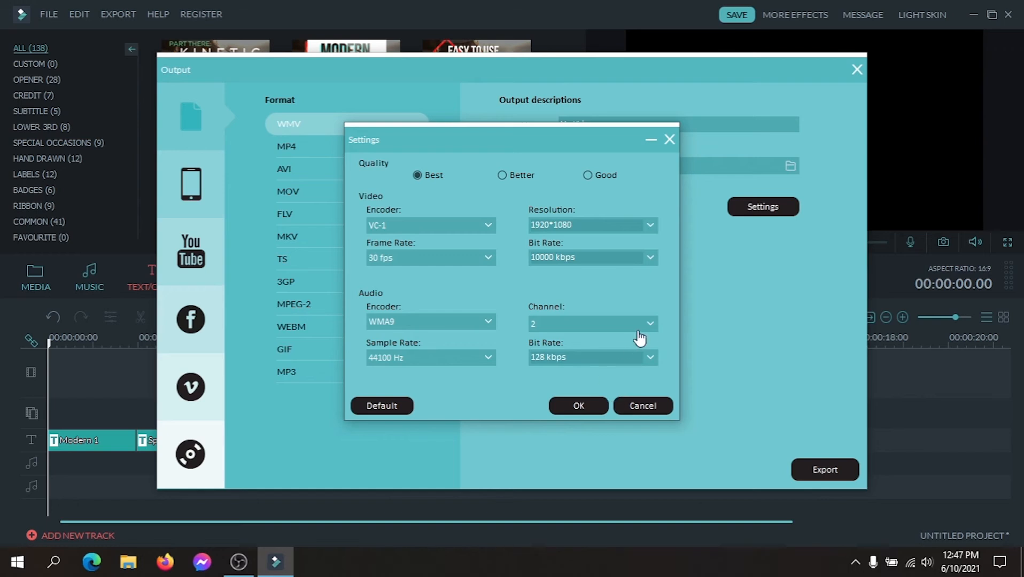
{"action": "left_click", "coordinate": [596, 405]}
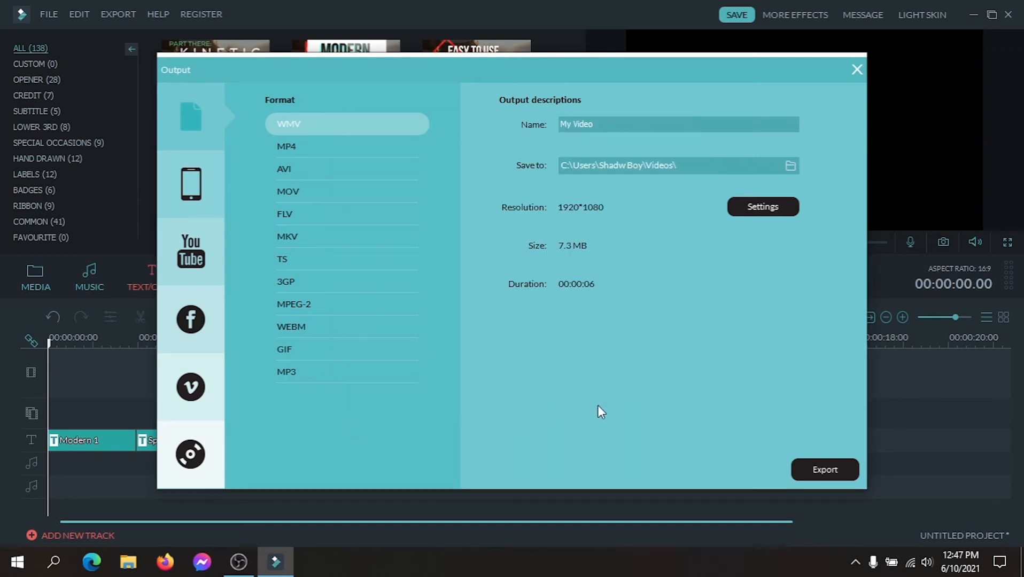
Export the sequence as the WMV file My Video and show the finished file in its folder.
{"action": "left_click", "coordinate": [826, 470]}
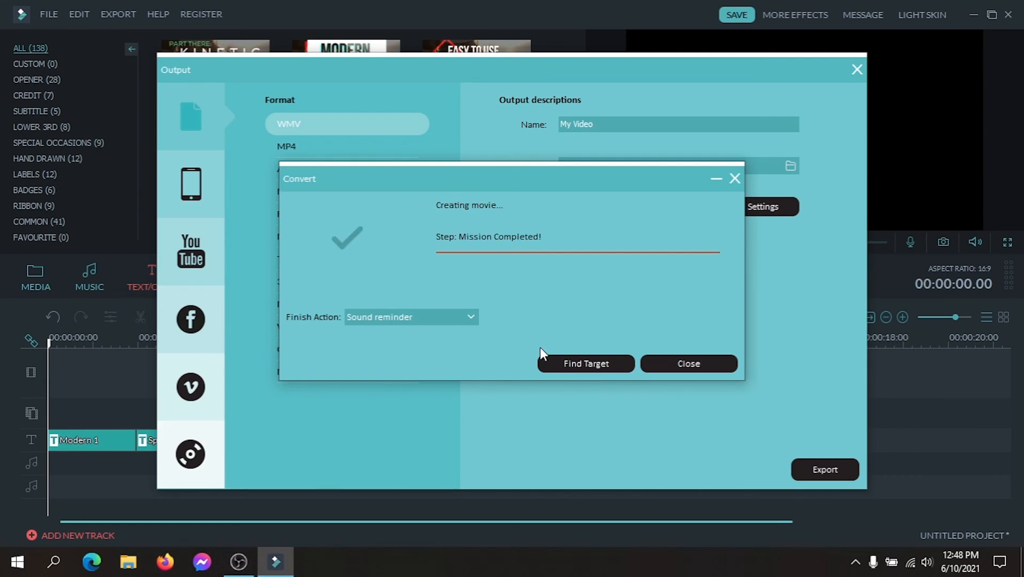
{"action": "left_click", "coordinate": [589, 364]}
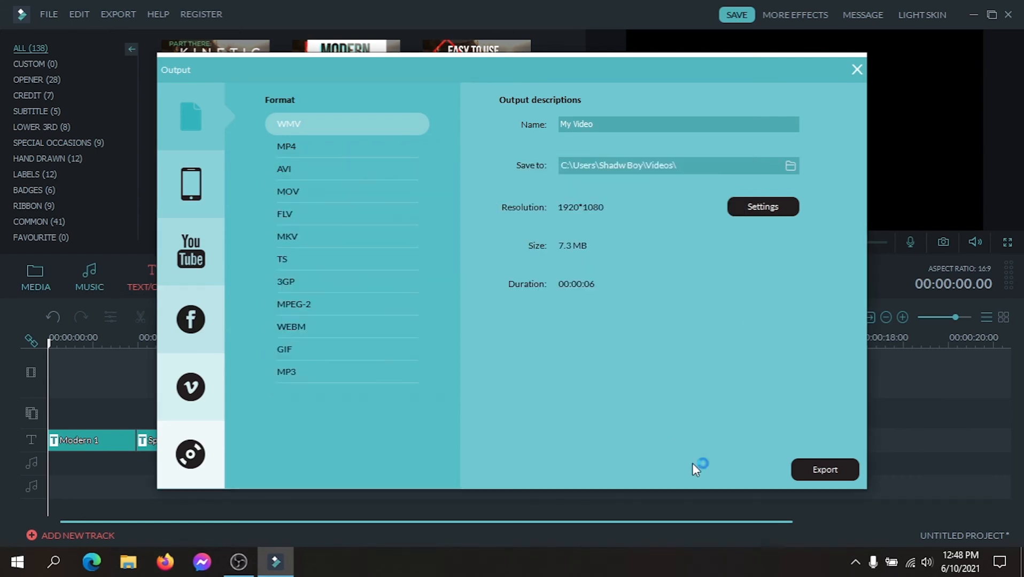
Close the output window and exit Filmora without saving the project changes.
{"action": "left_click", "coordinate": [857, 70]}
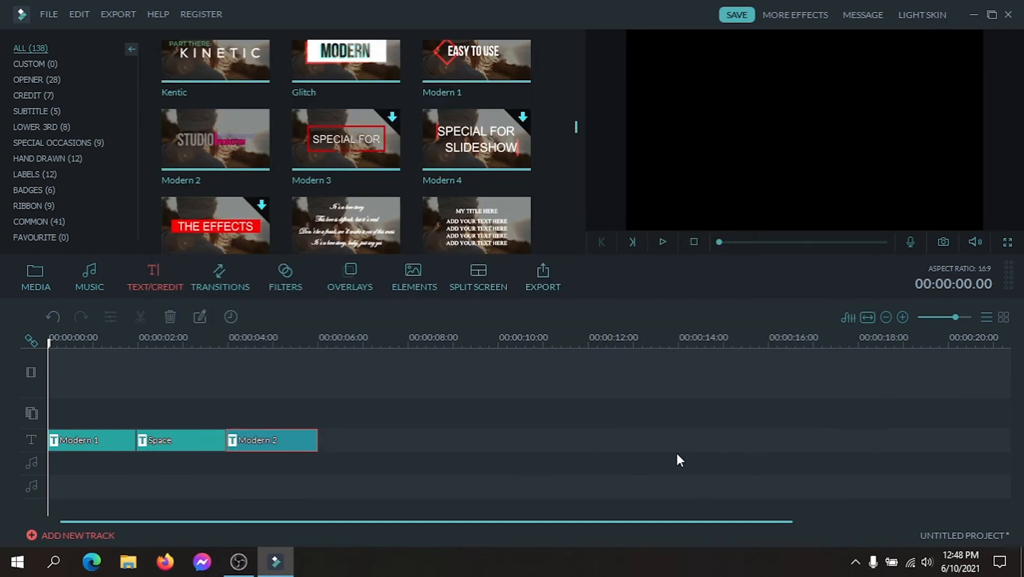
{"action": "left_click", "coordinate": [1006, 20]}
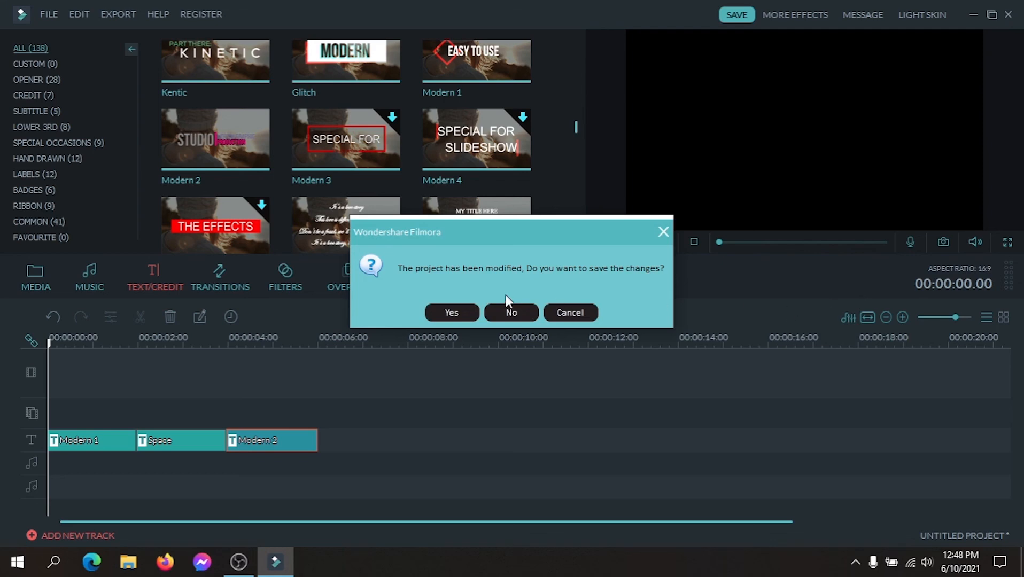
{"action": "left_click", "coordinate": [510, 312]}
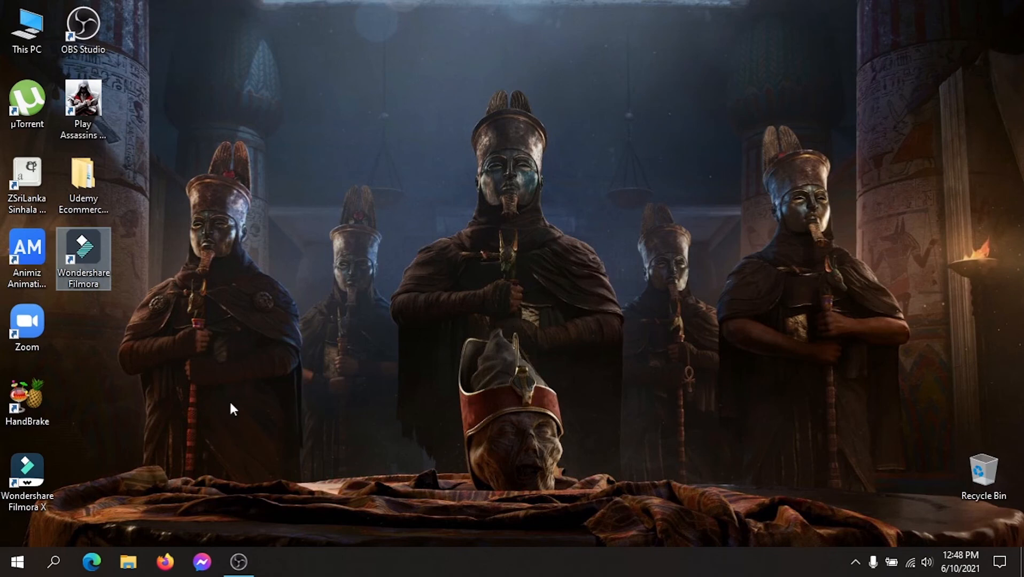
Switch to File Explorer from This PC, maximize the Videos folder window and open My Video.wmv for playback.
{"action": "left_click", "coordinate": [29, 47]}
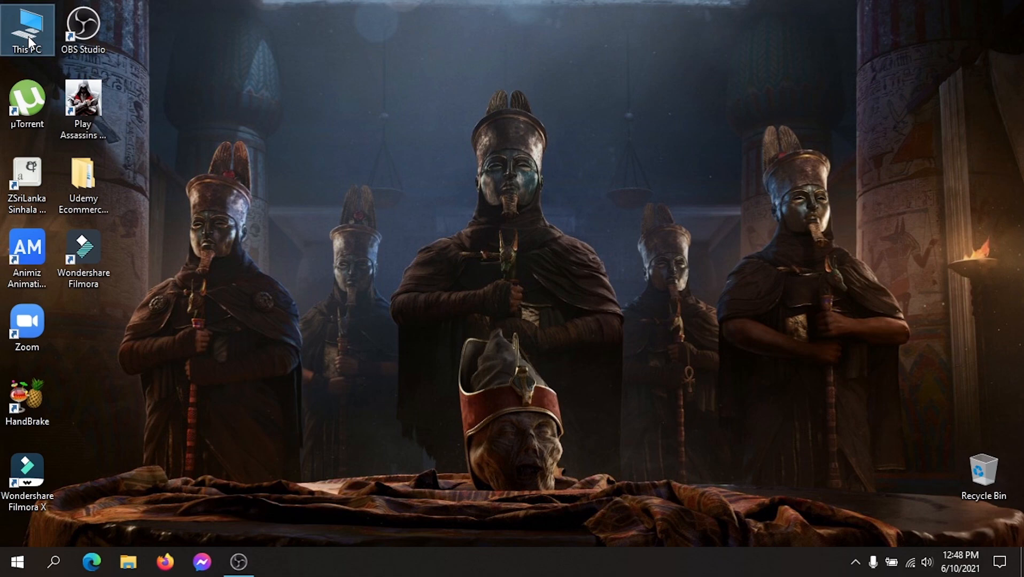
{"action": "double_click", "coordinate": [27, 35]}
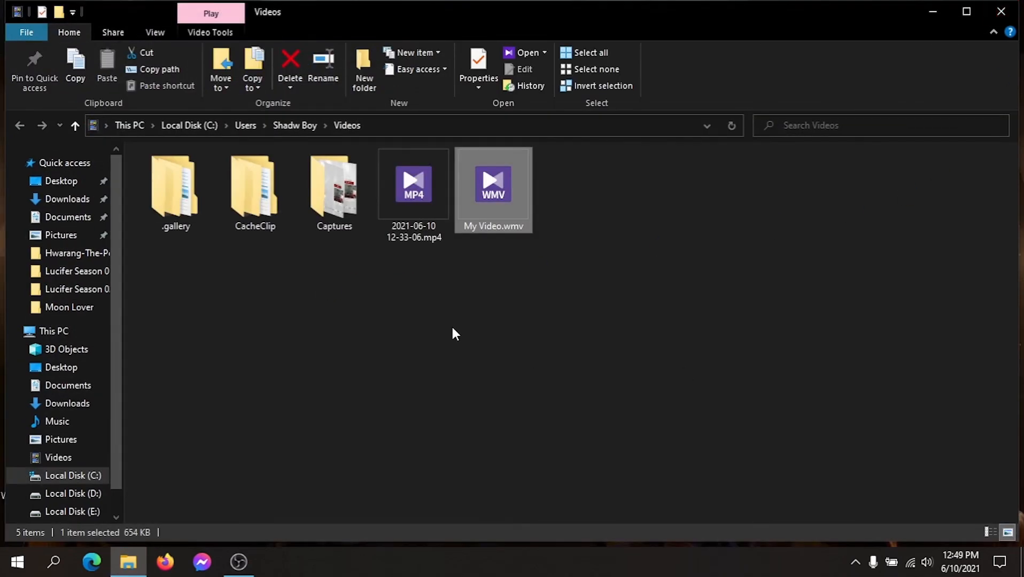
{"action": "left_click", "coordinate": [967, 11]}
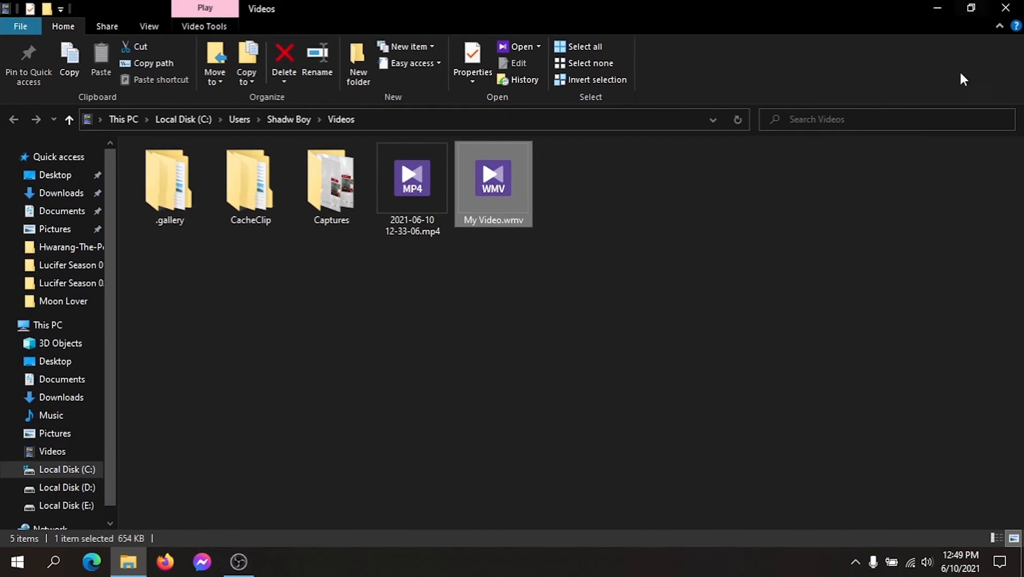
{"action": "left_click", "coordinate": [669, 427]}
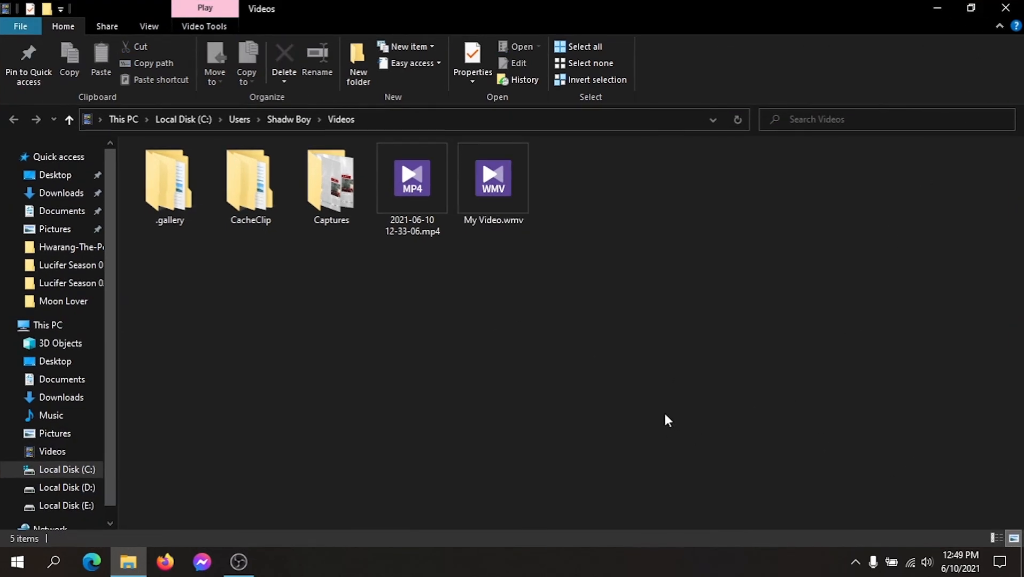
{"action": "left_click", "coordinate": [512, 195]}
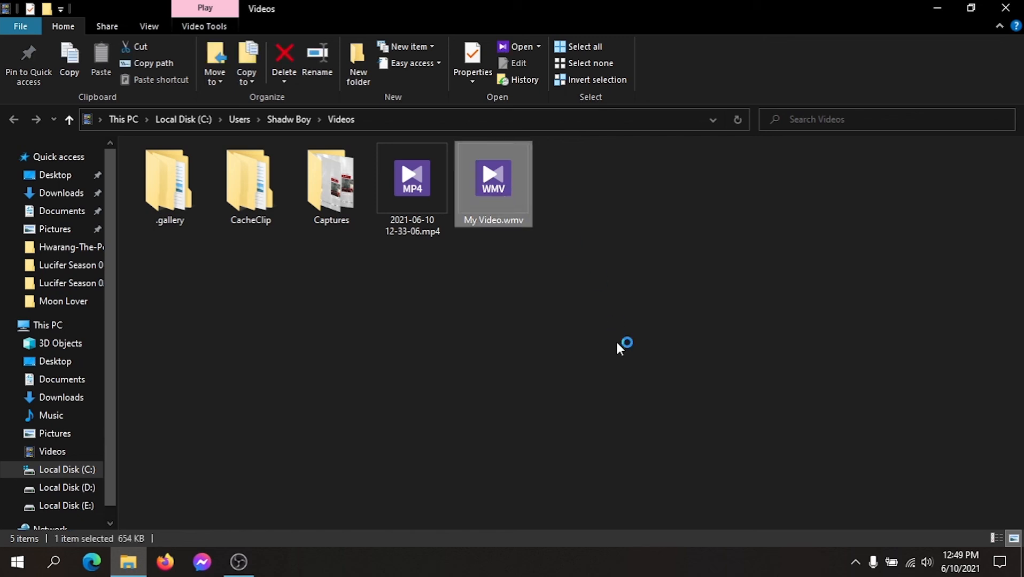